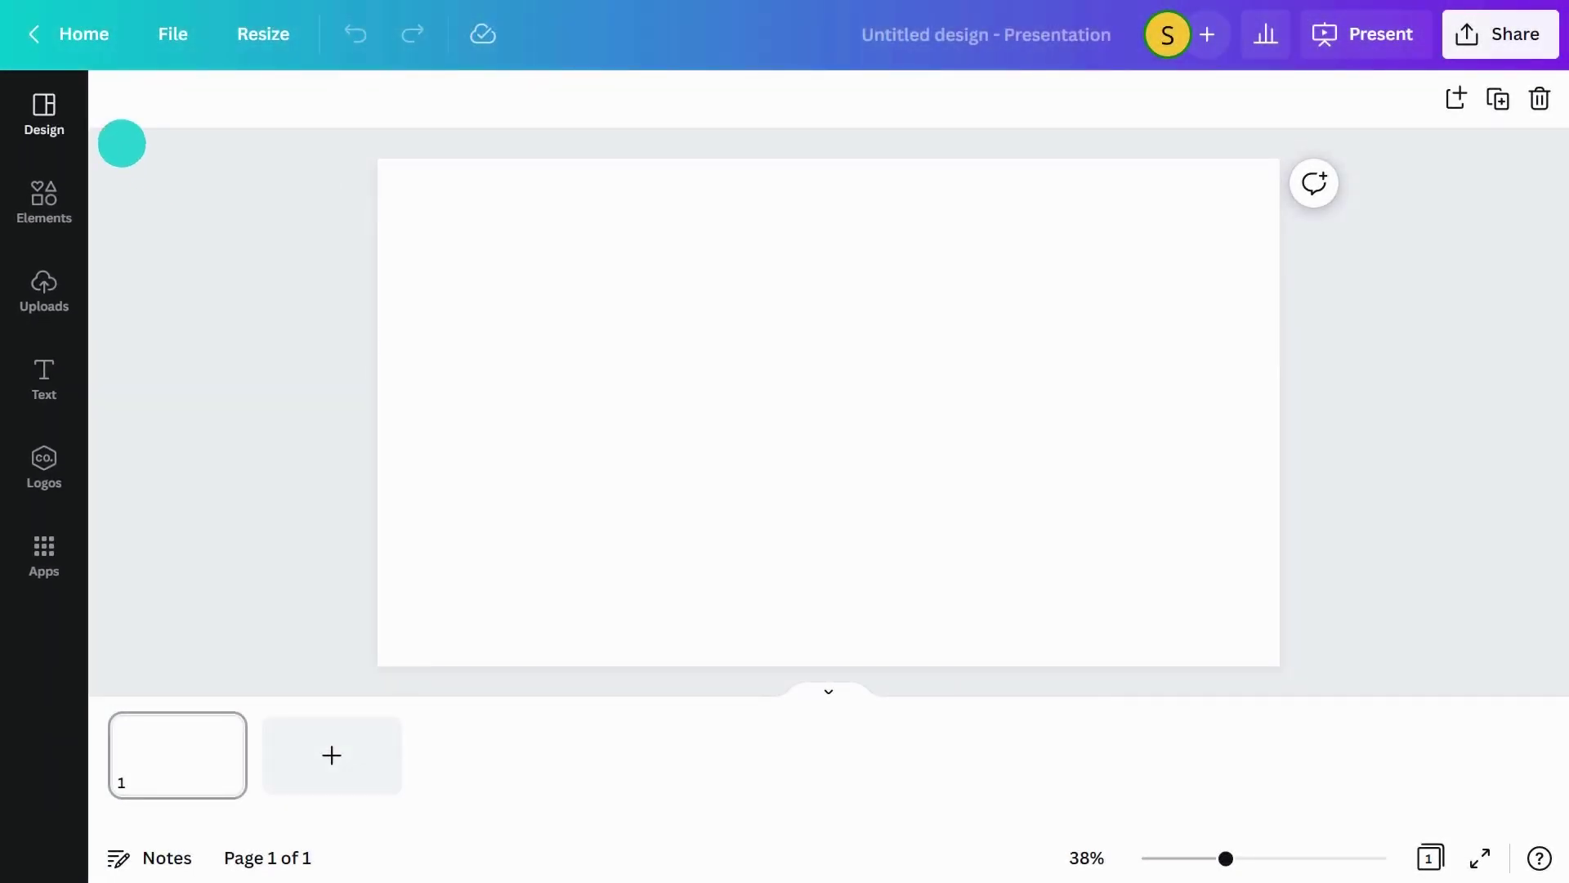
Step: Search the design templates for 'about me education presentation'
click(58, 96)
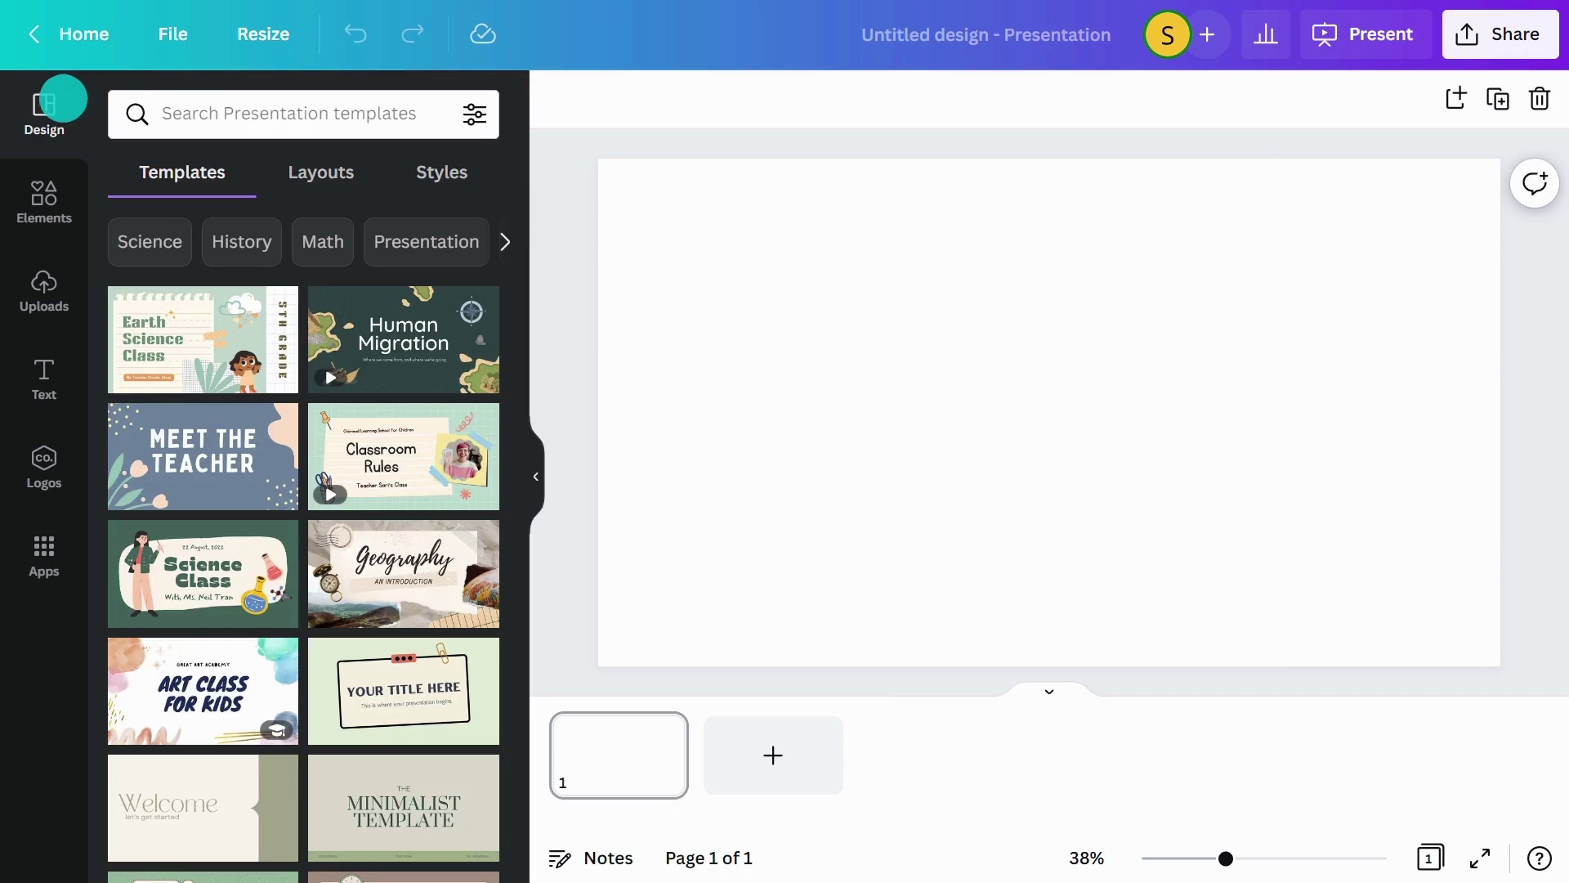
click(200, 115)
text(about m)
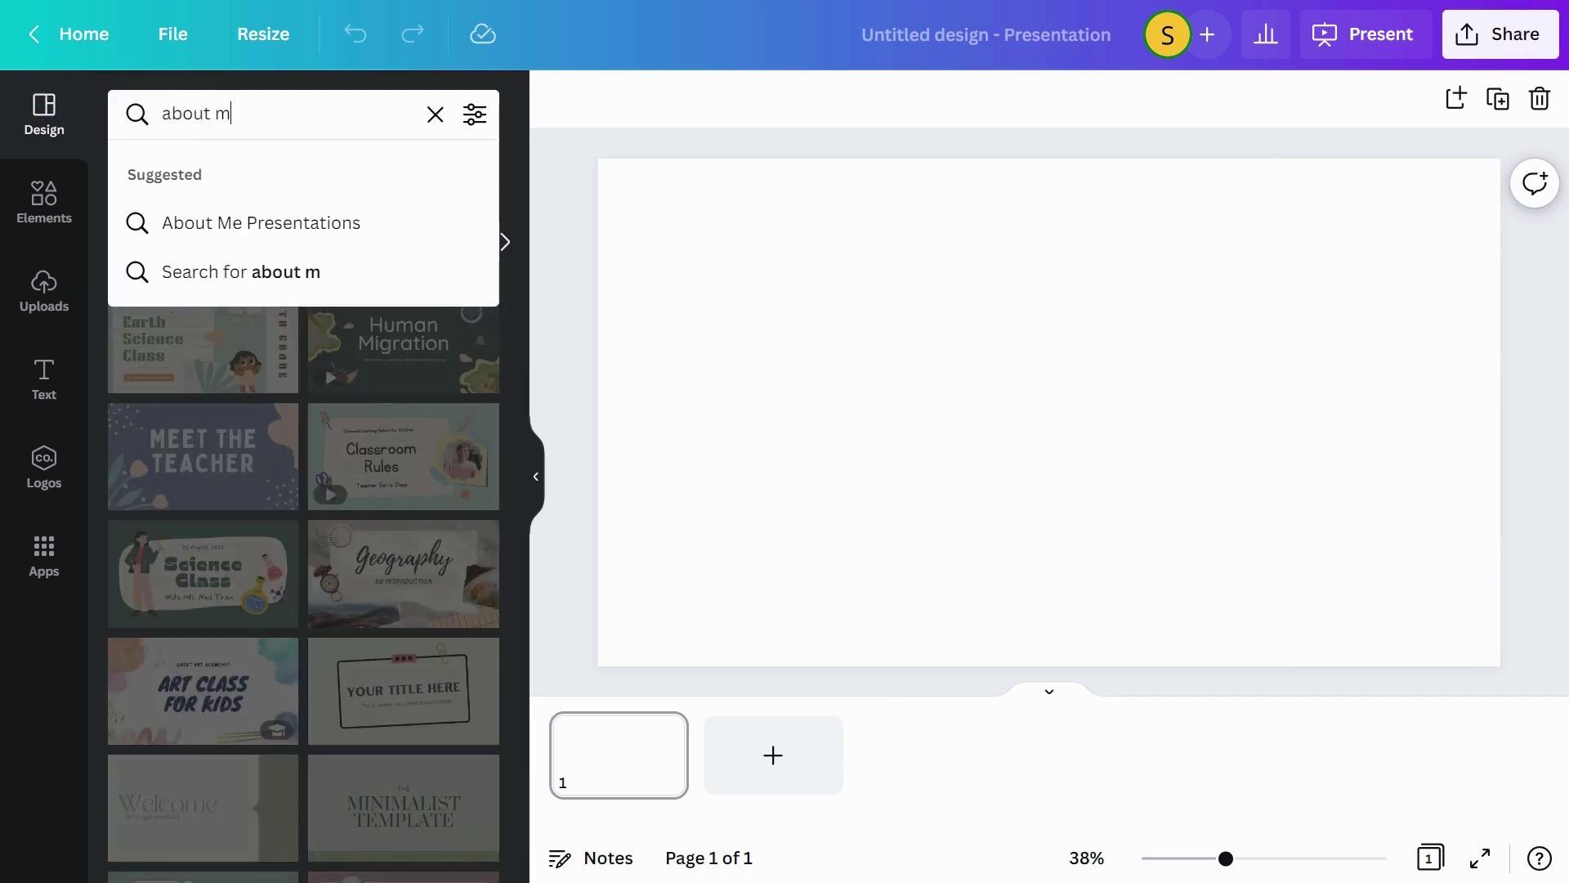
text(e education presentati)
key(Return)
Step: Apply all 14 pages of the colourful handwritten Teacher Pat template
scroll(503, 302, down, 10)
scroll(504, 302, down, 2)
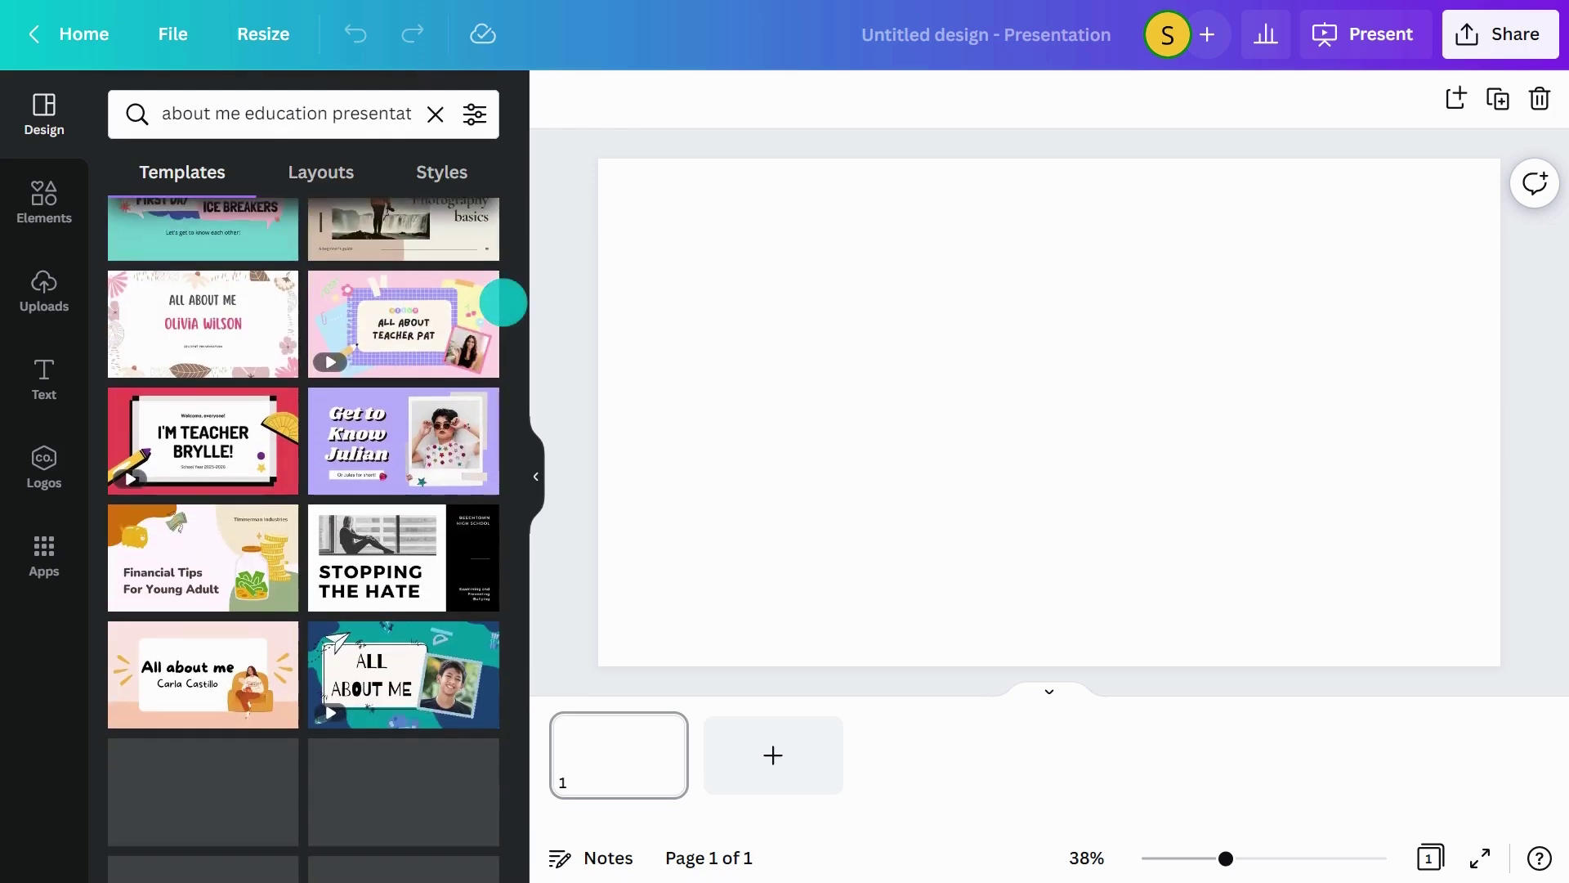
click(425, 321)
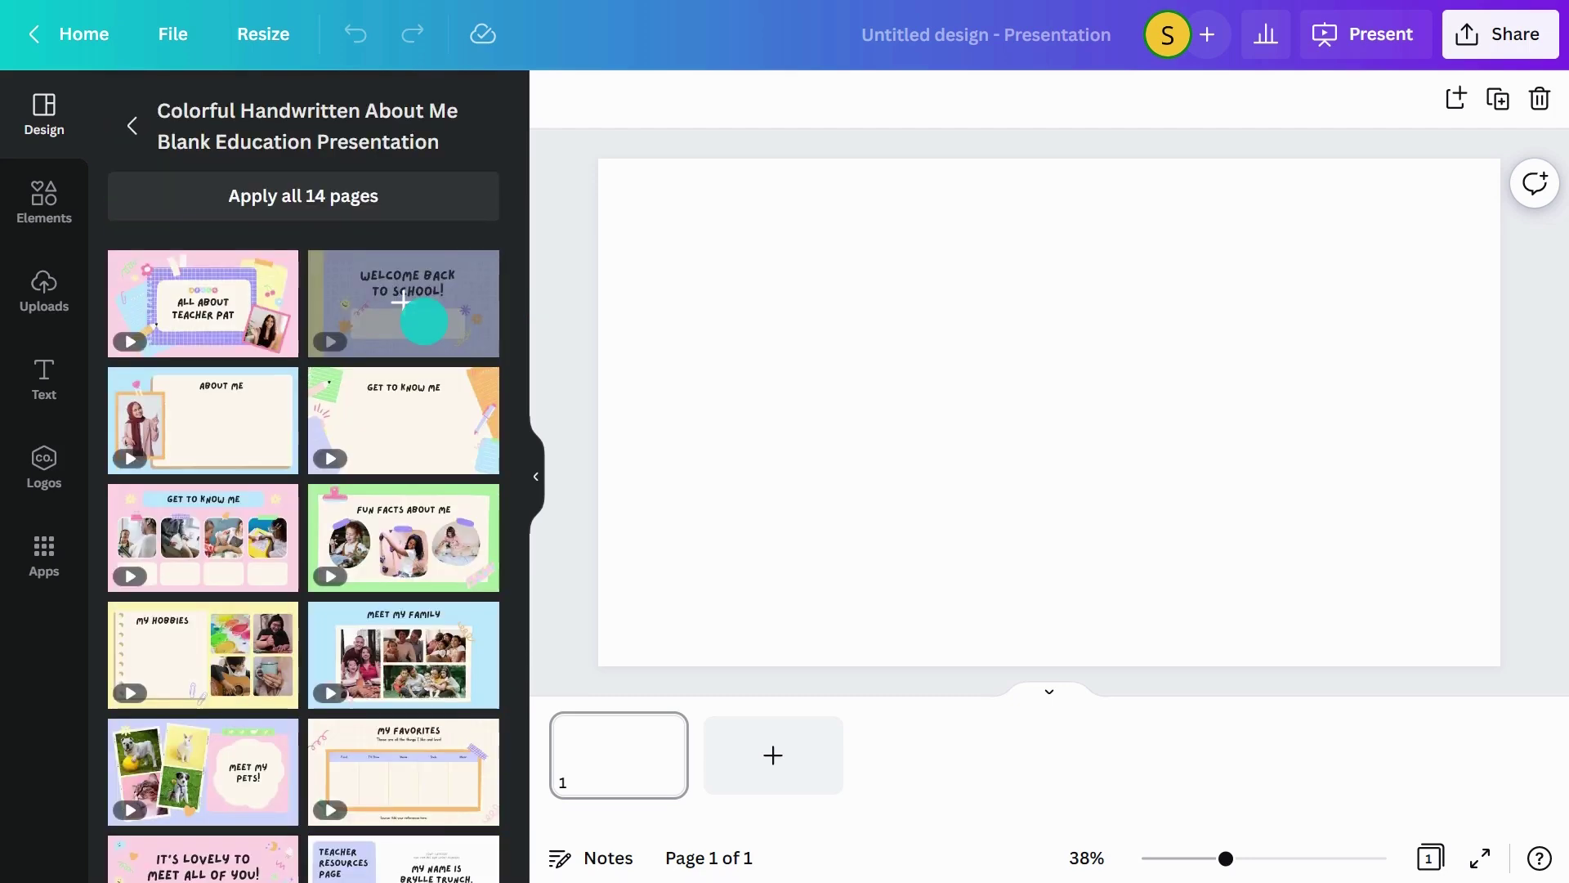
click(396, 194)
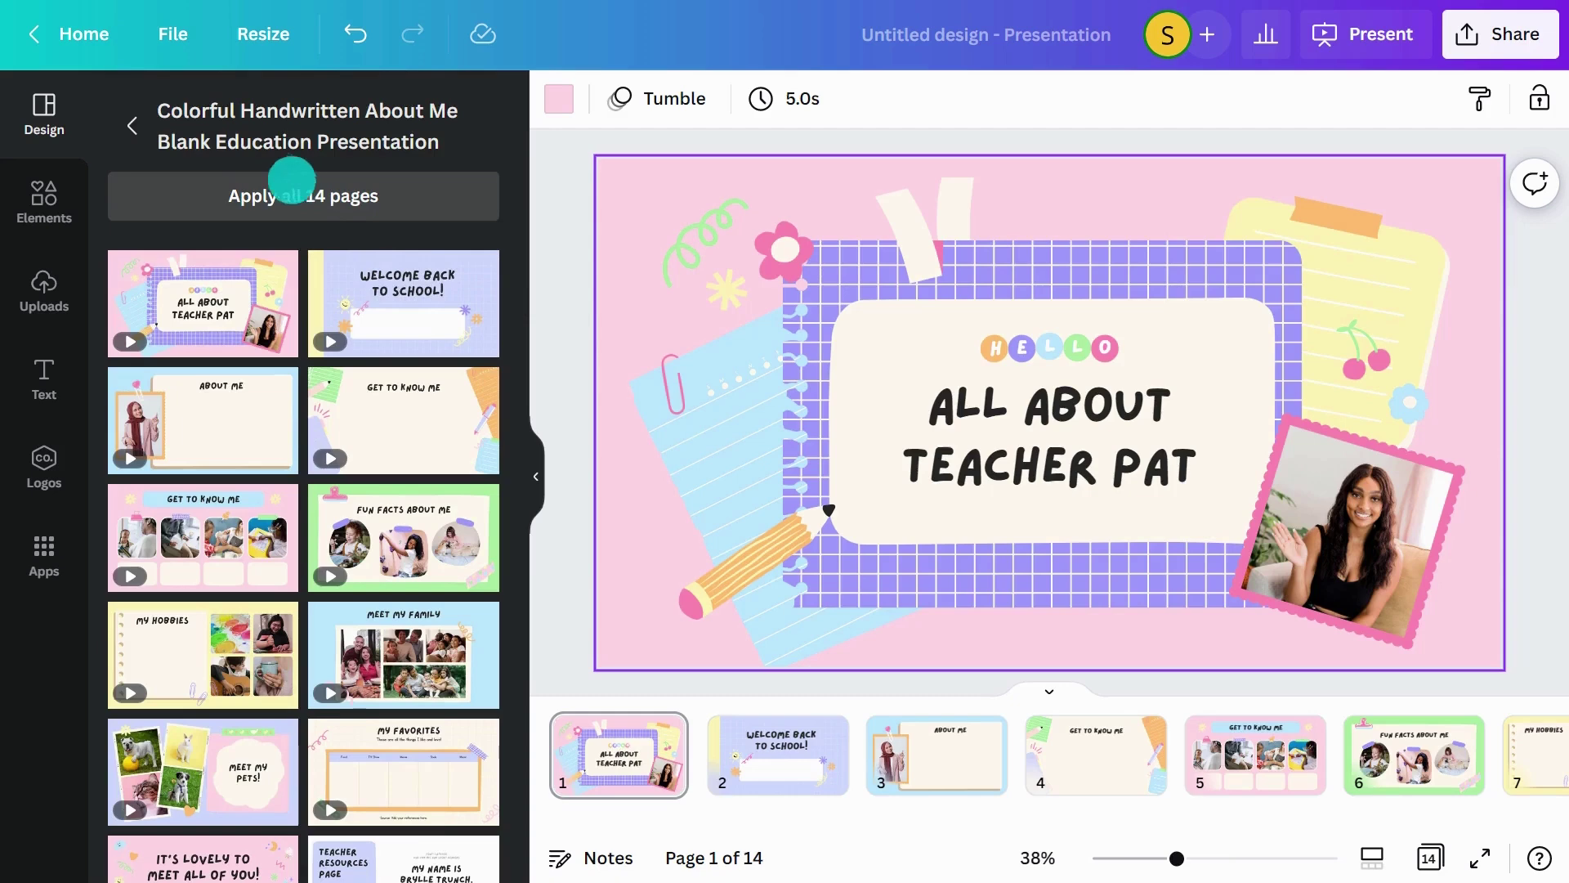
Step: Insert the pink two-topic layout as a new page 2, making 15 pages
click(134, 121)
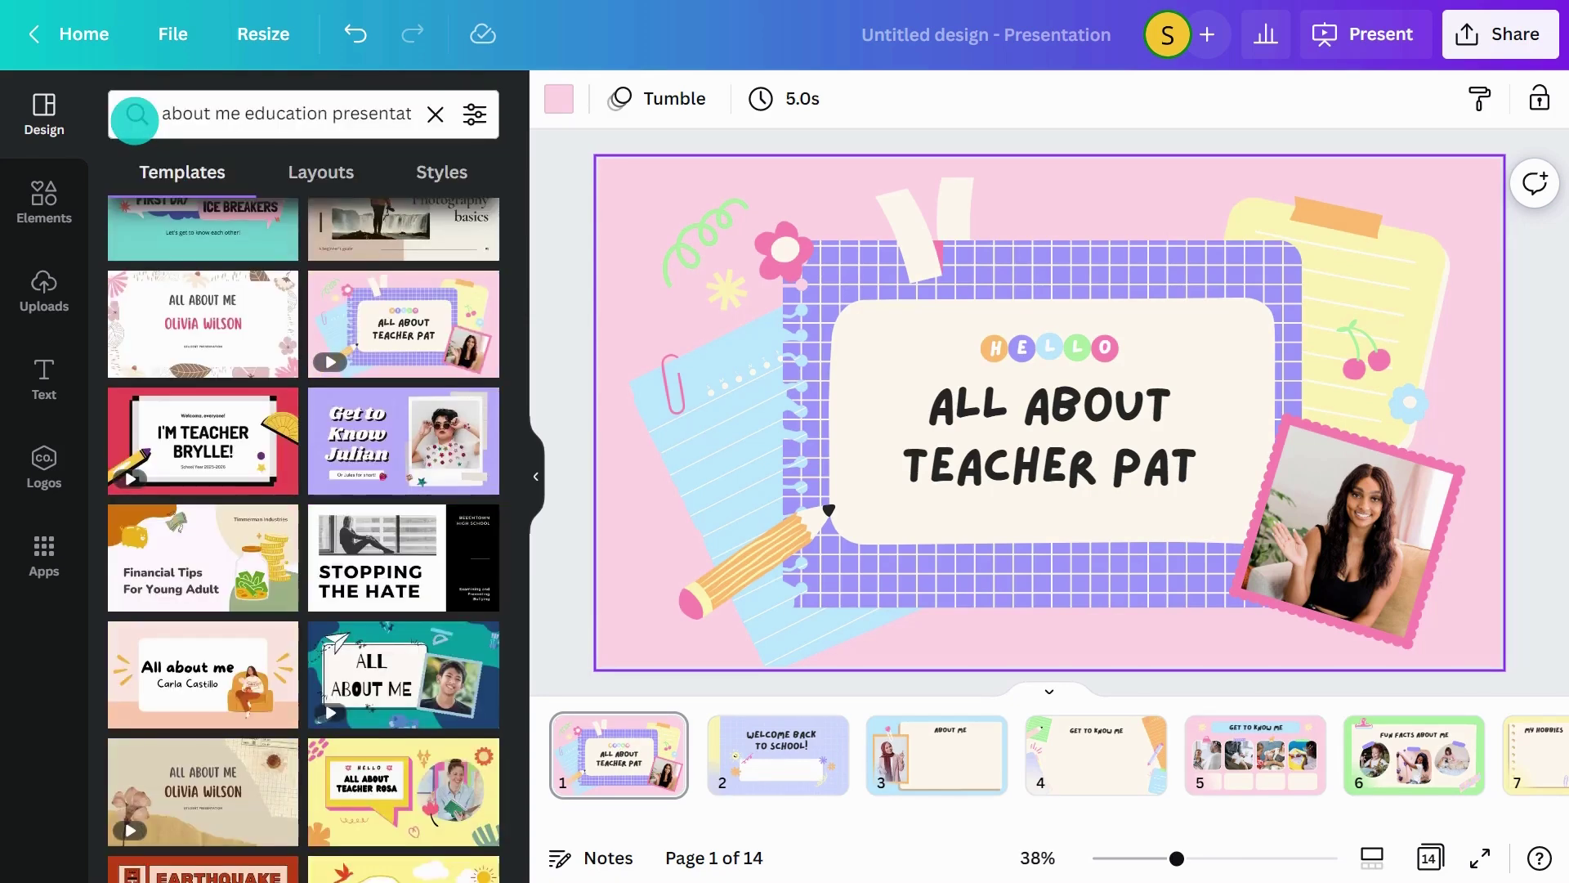
click(309, 172)
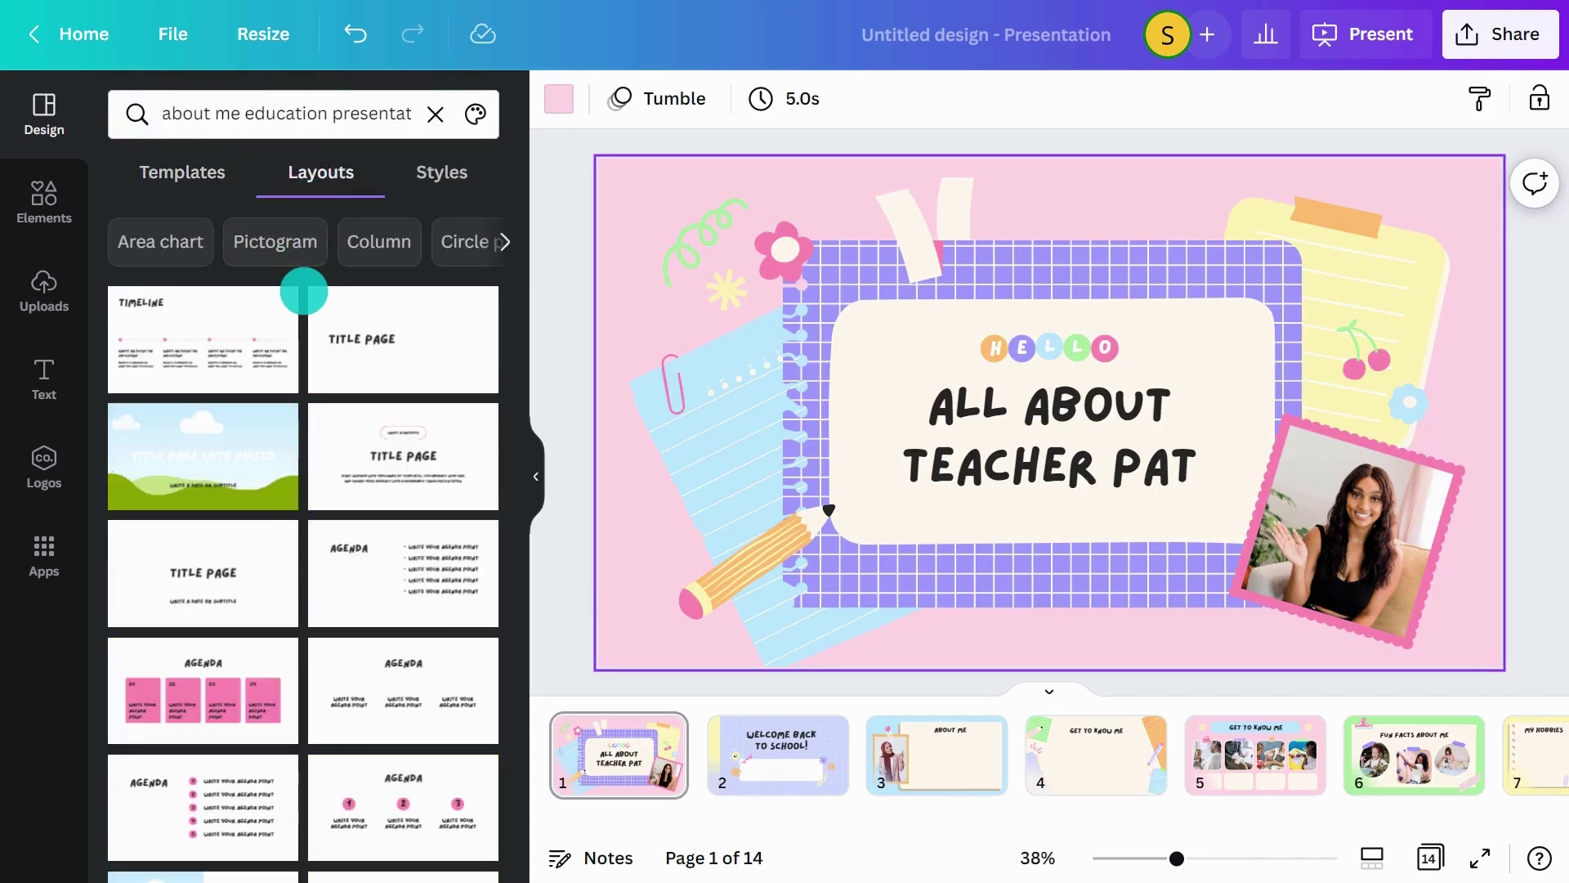
scroll(304, 291, down, 15)
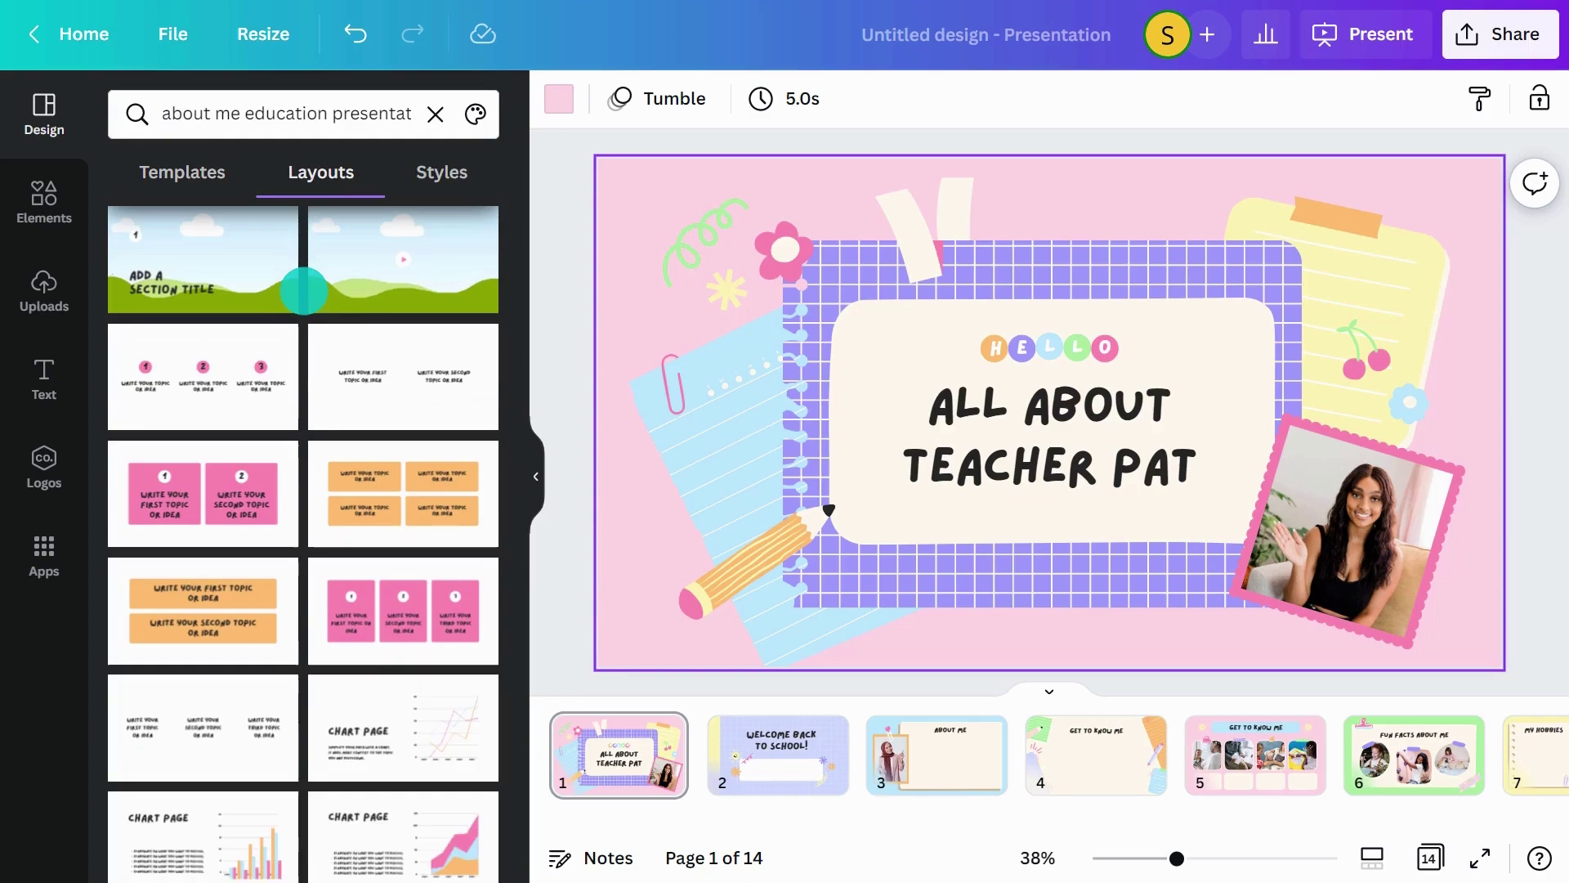
click(253, 485)
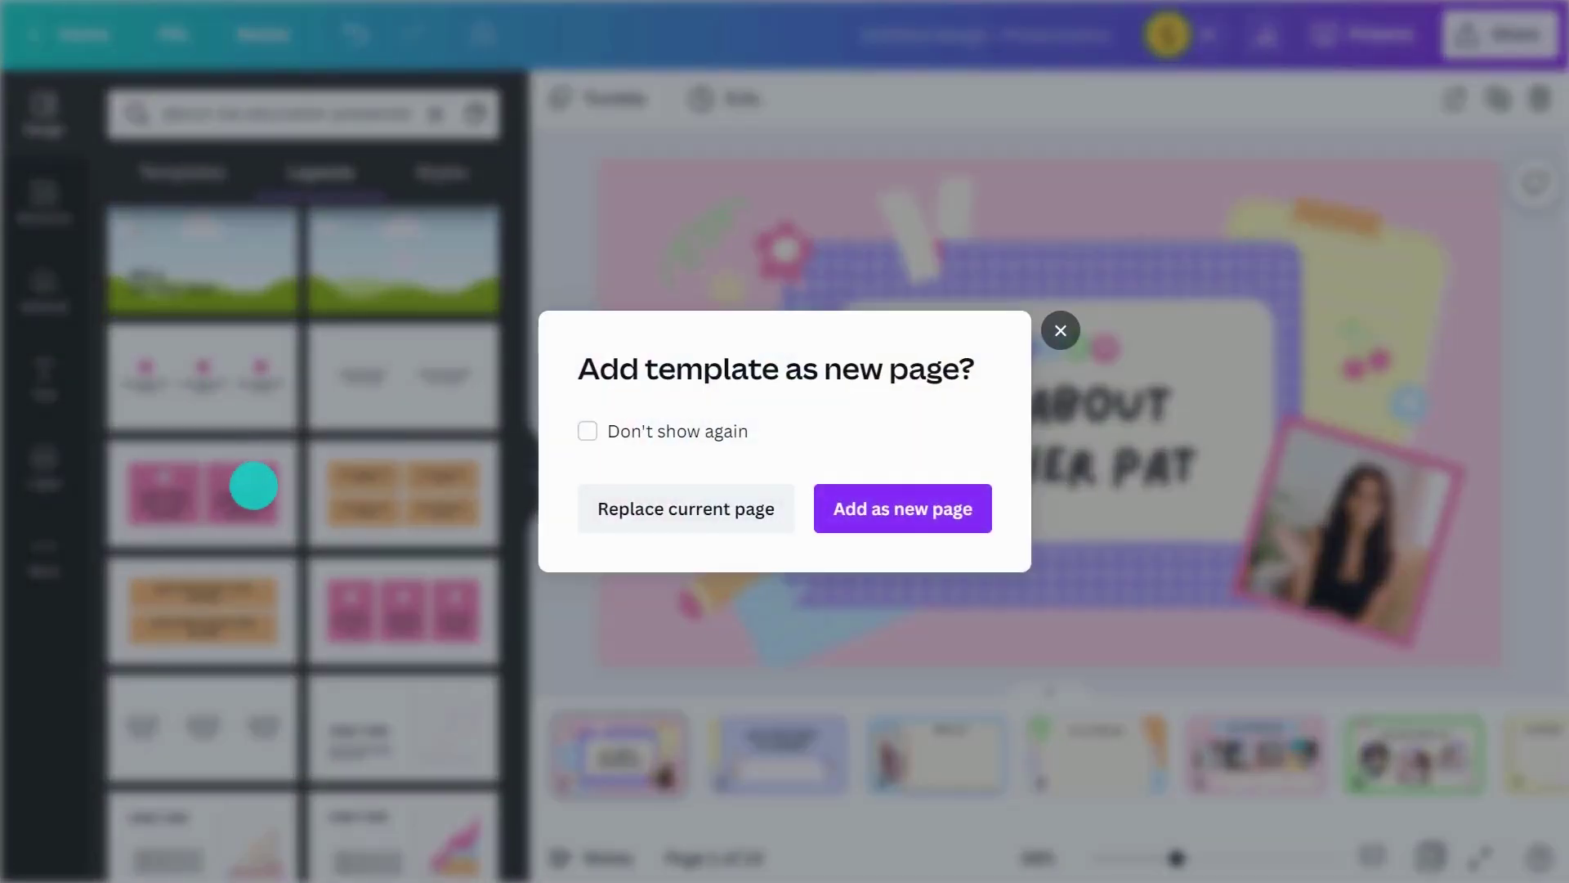
click(854, 514)
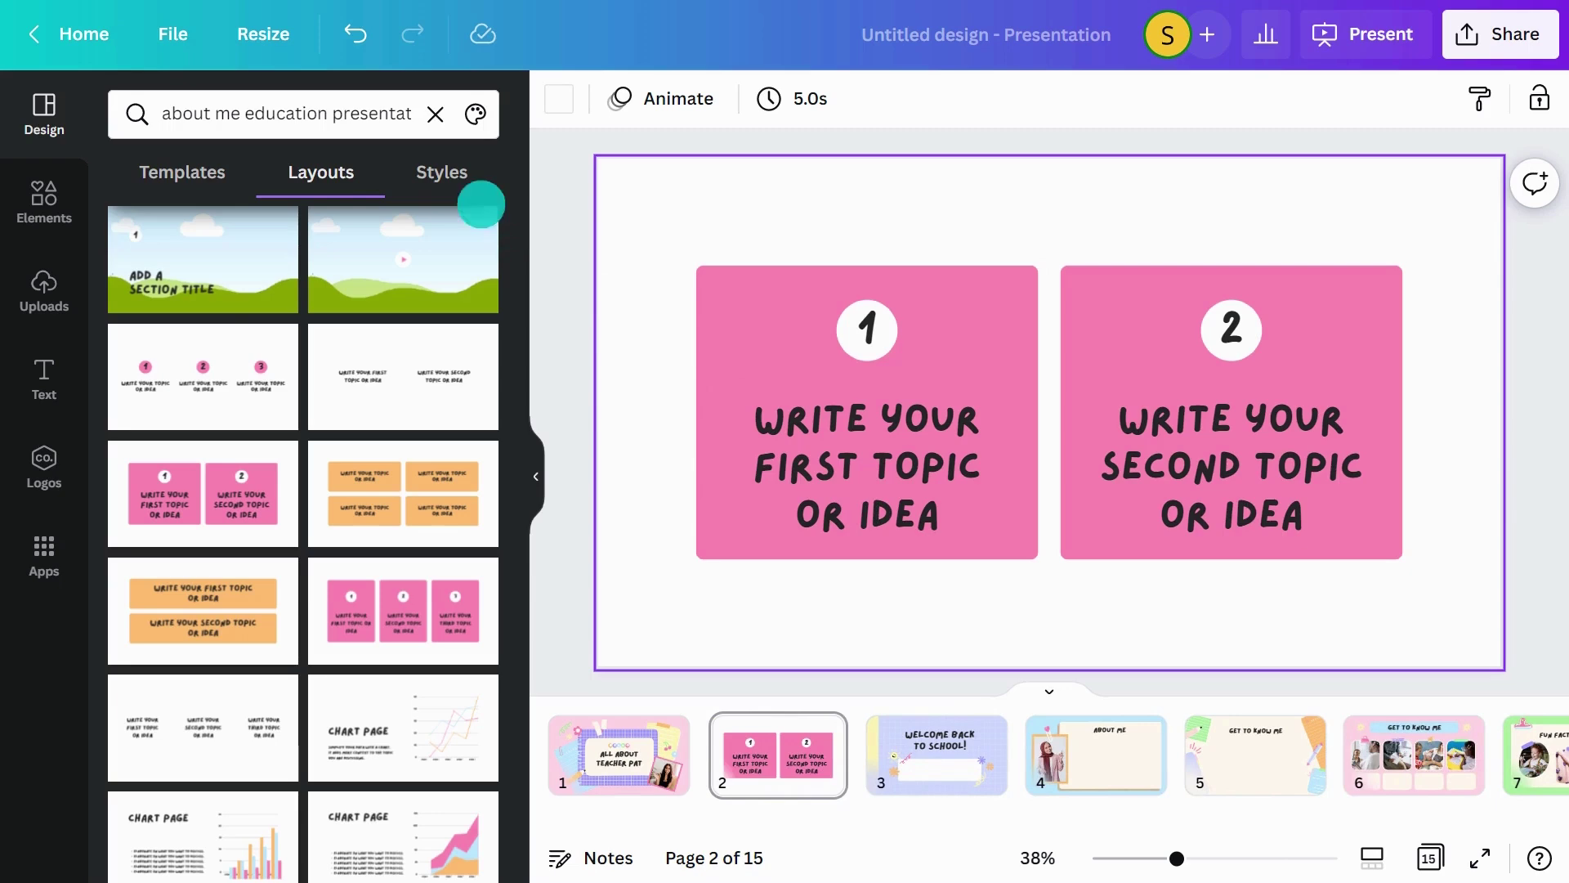
click(443, 172)
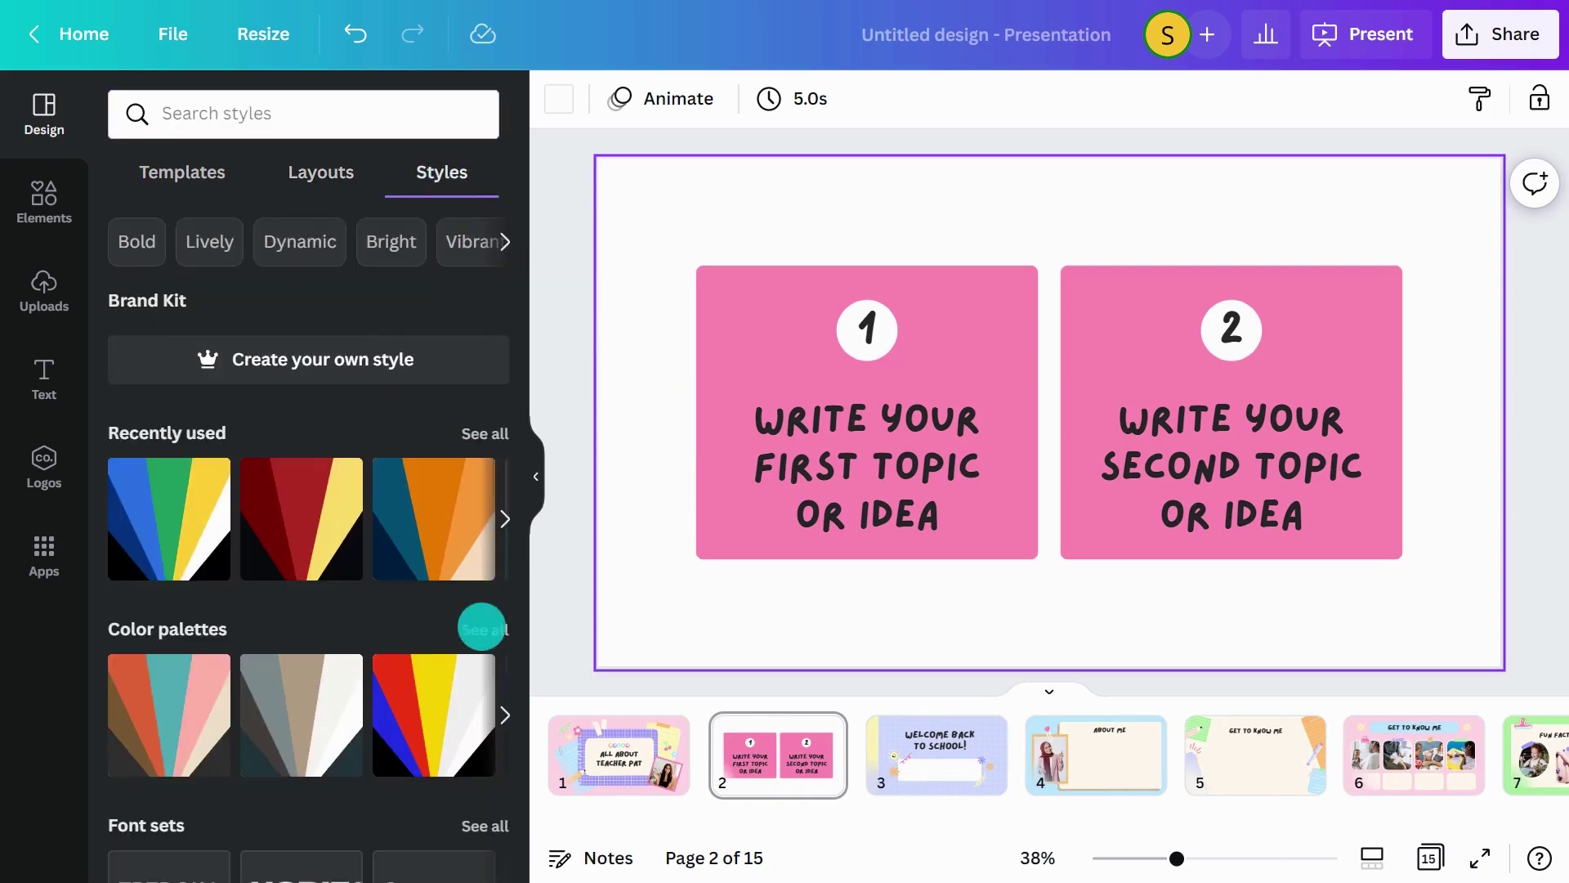
Step: Apply the pink, teal and yellow colour palette to page 2
click(483, 628)
scroll(504, 621, down, 5)
scroll(515, 619, down, 5)
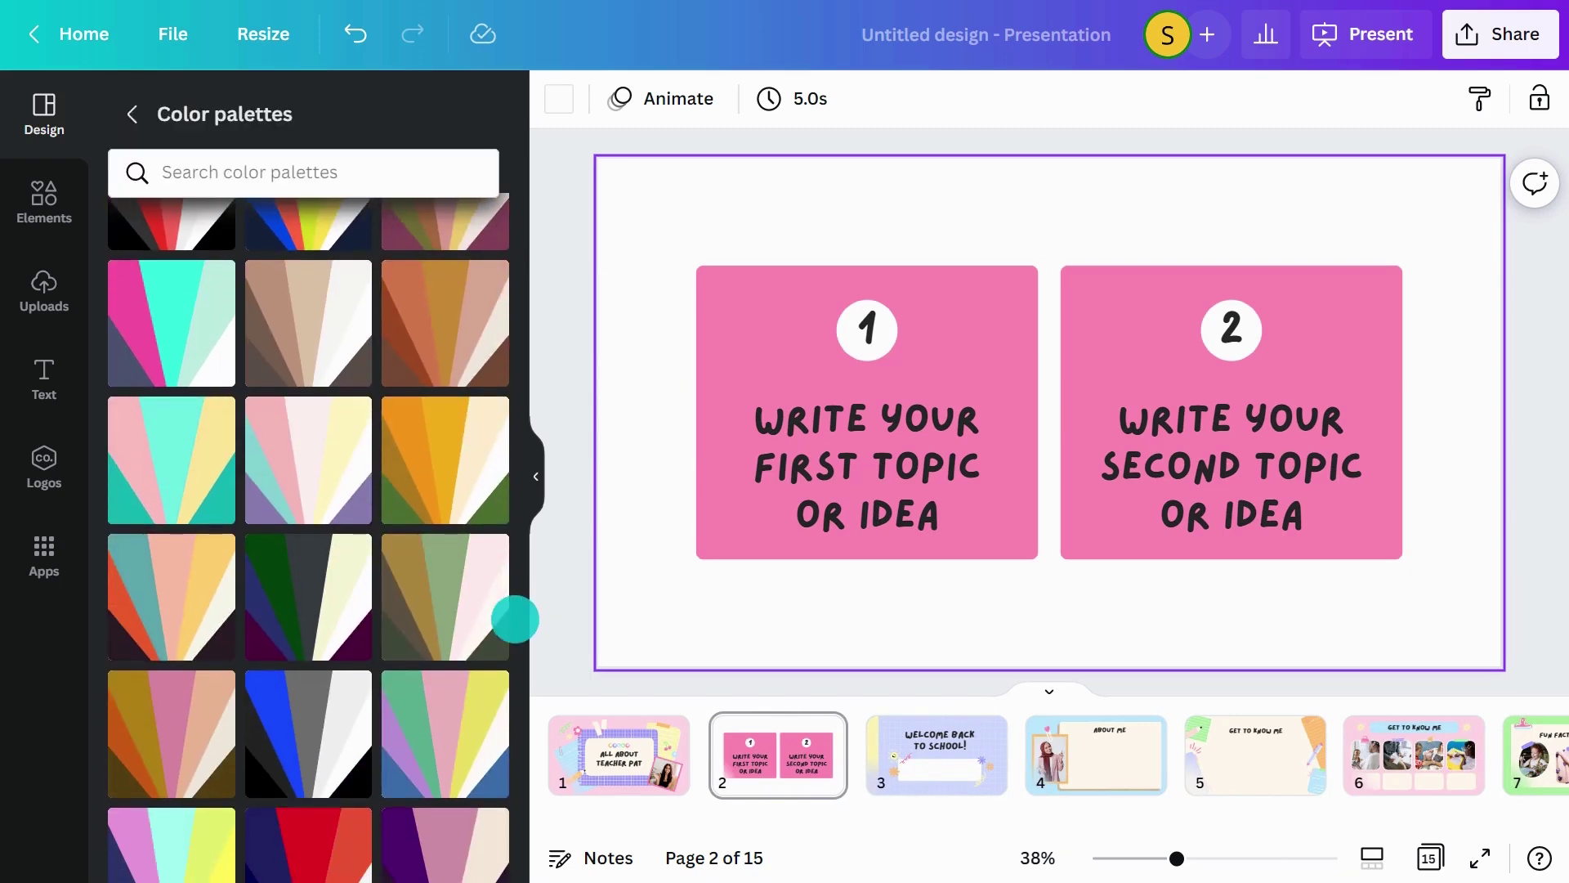
click(193, 473)
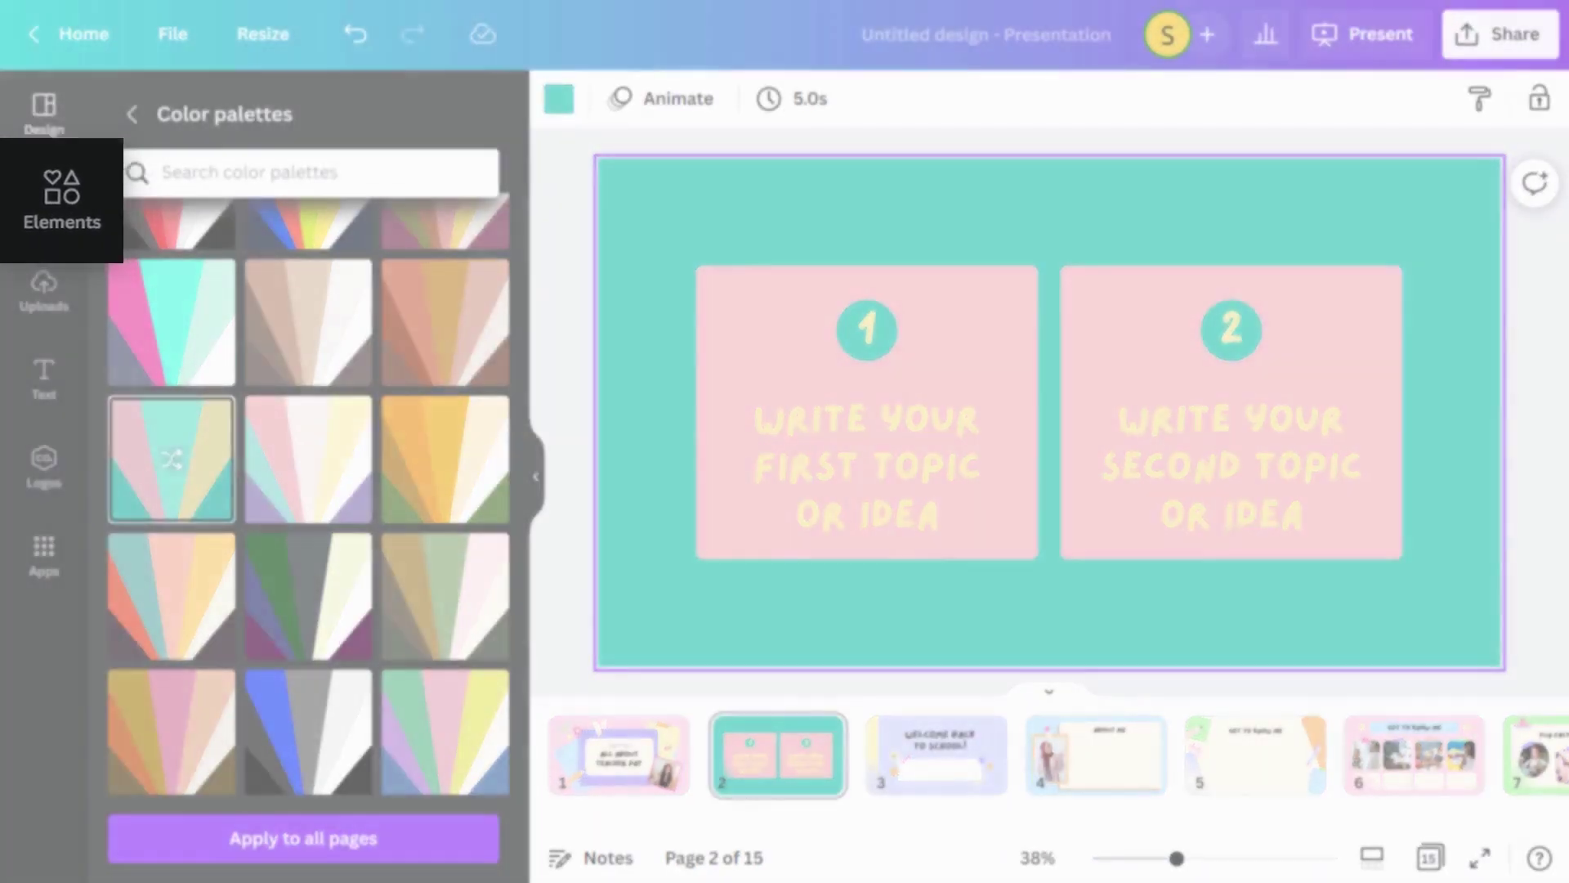
Step: Browse through the Elements library
click(44, 201)
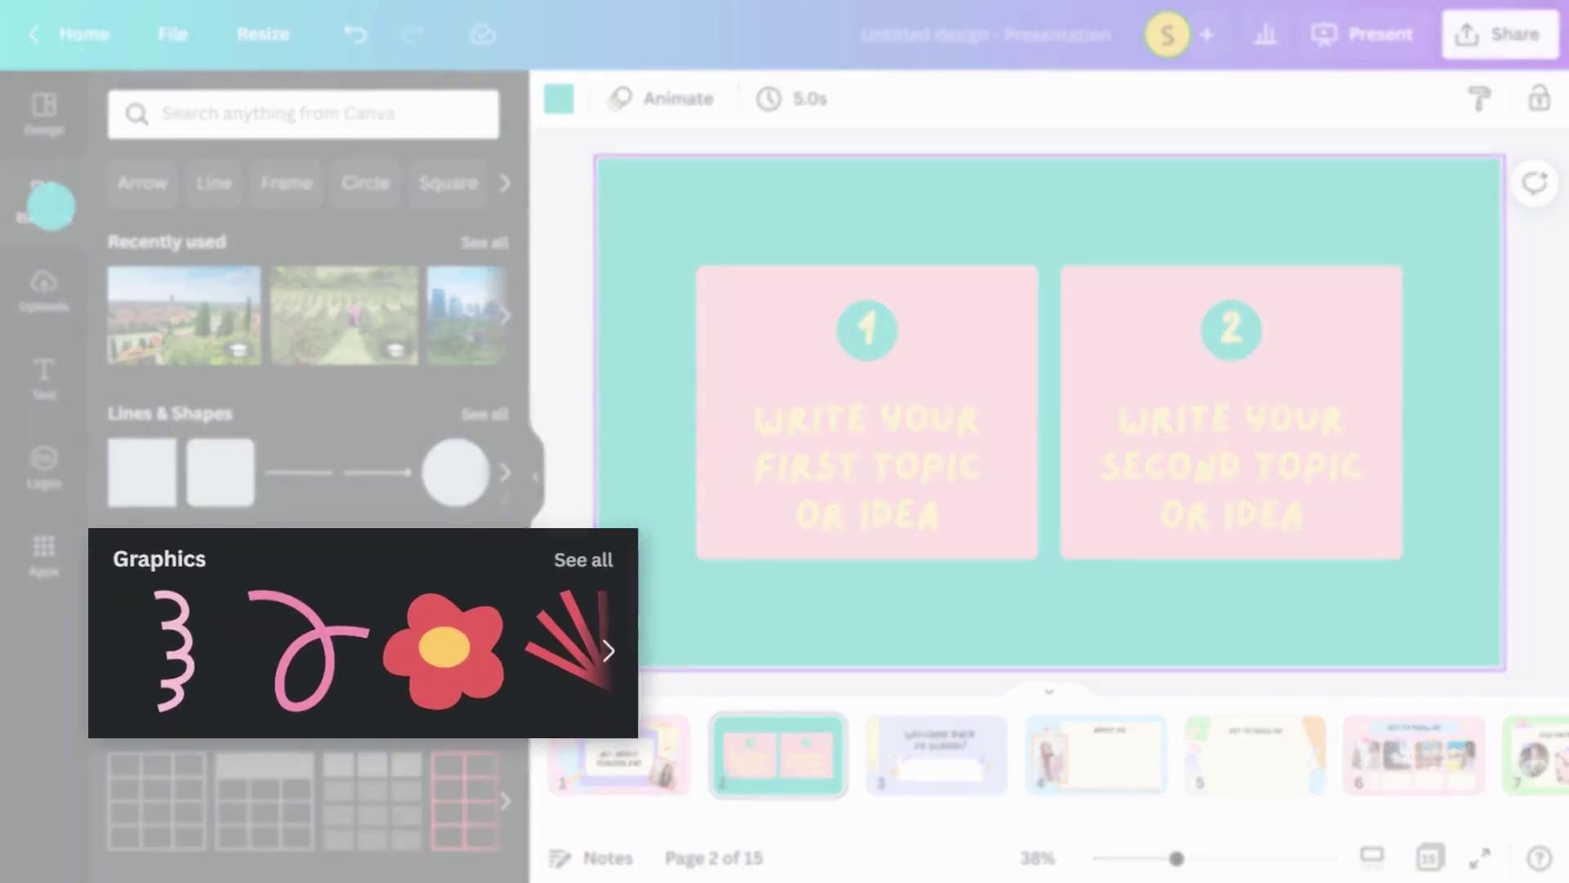
scroll(113, 529, down, 2)
scroll(113, 530, down, 5)
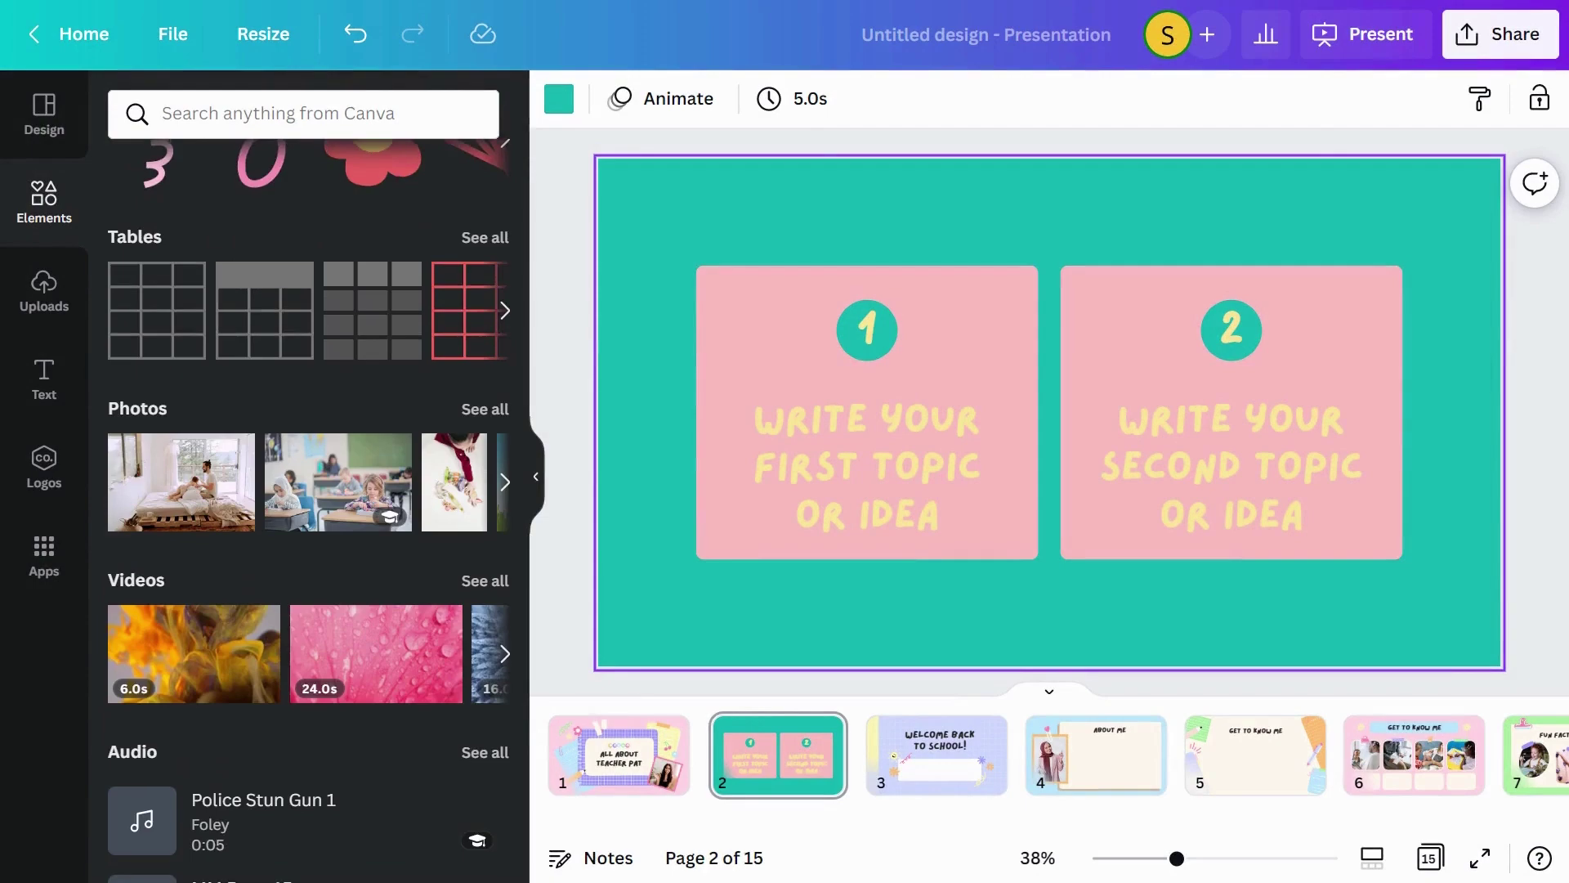
scroll(113, 530, down, 6)
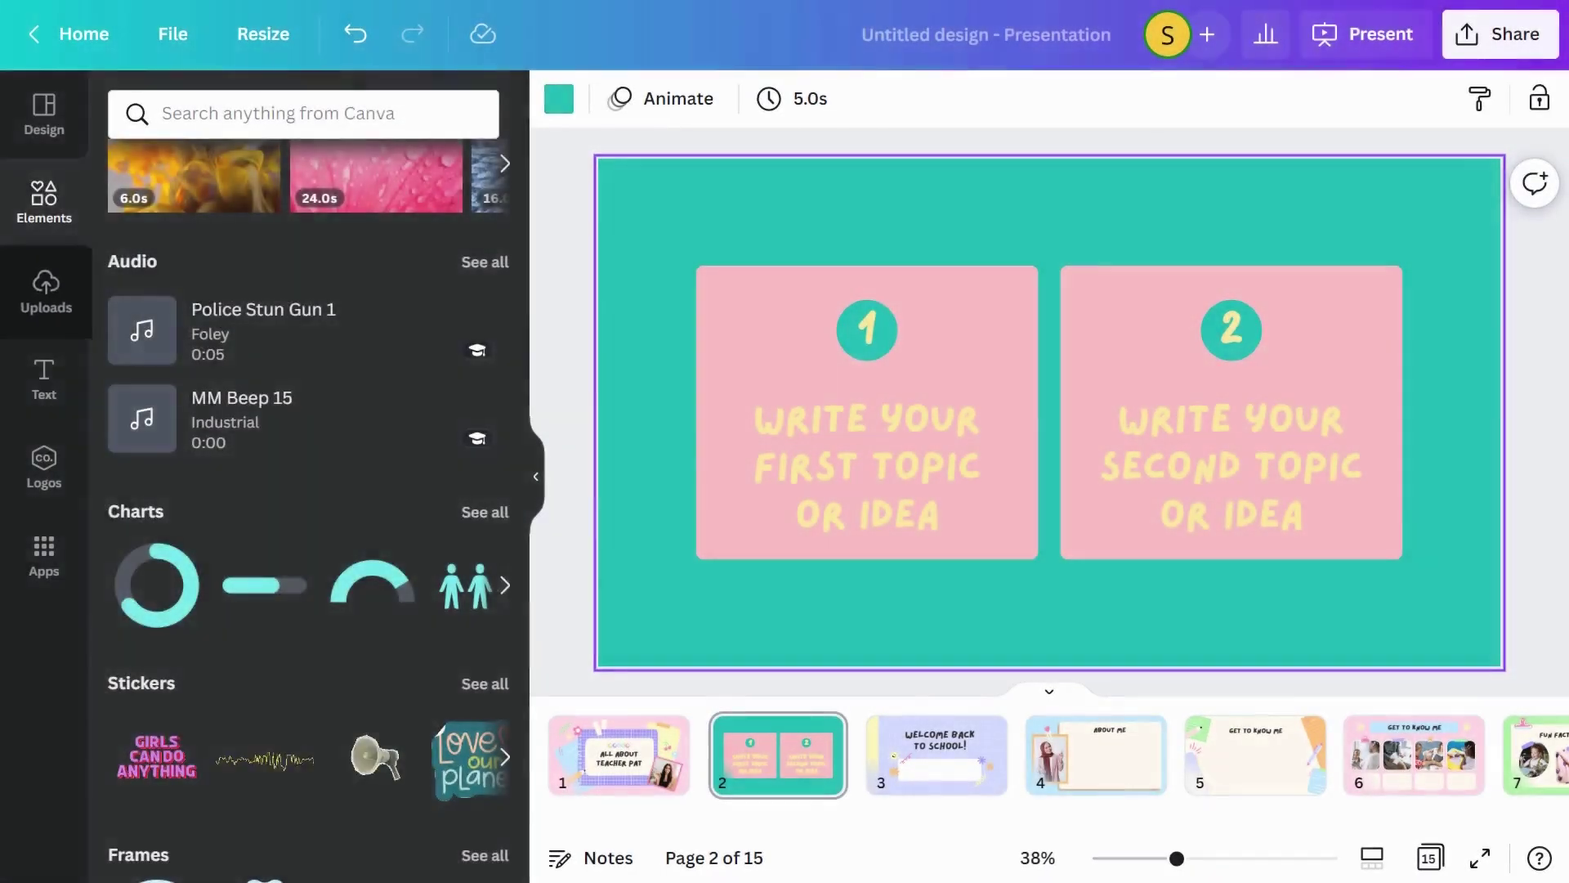
Step: Record a short webcam clip from Uploads and save it onto page 2
click(45, 282)
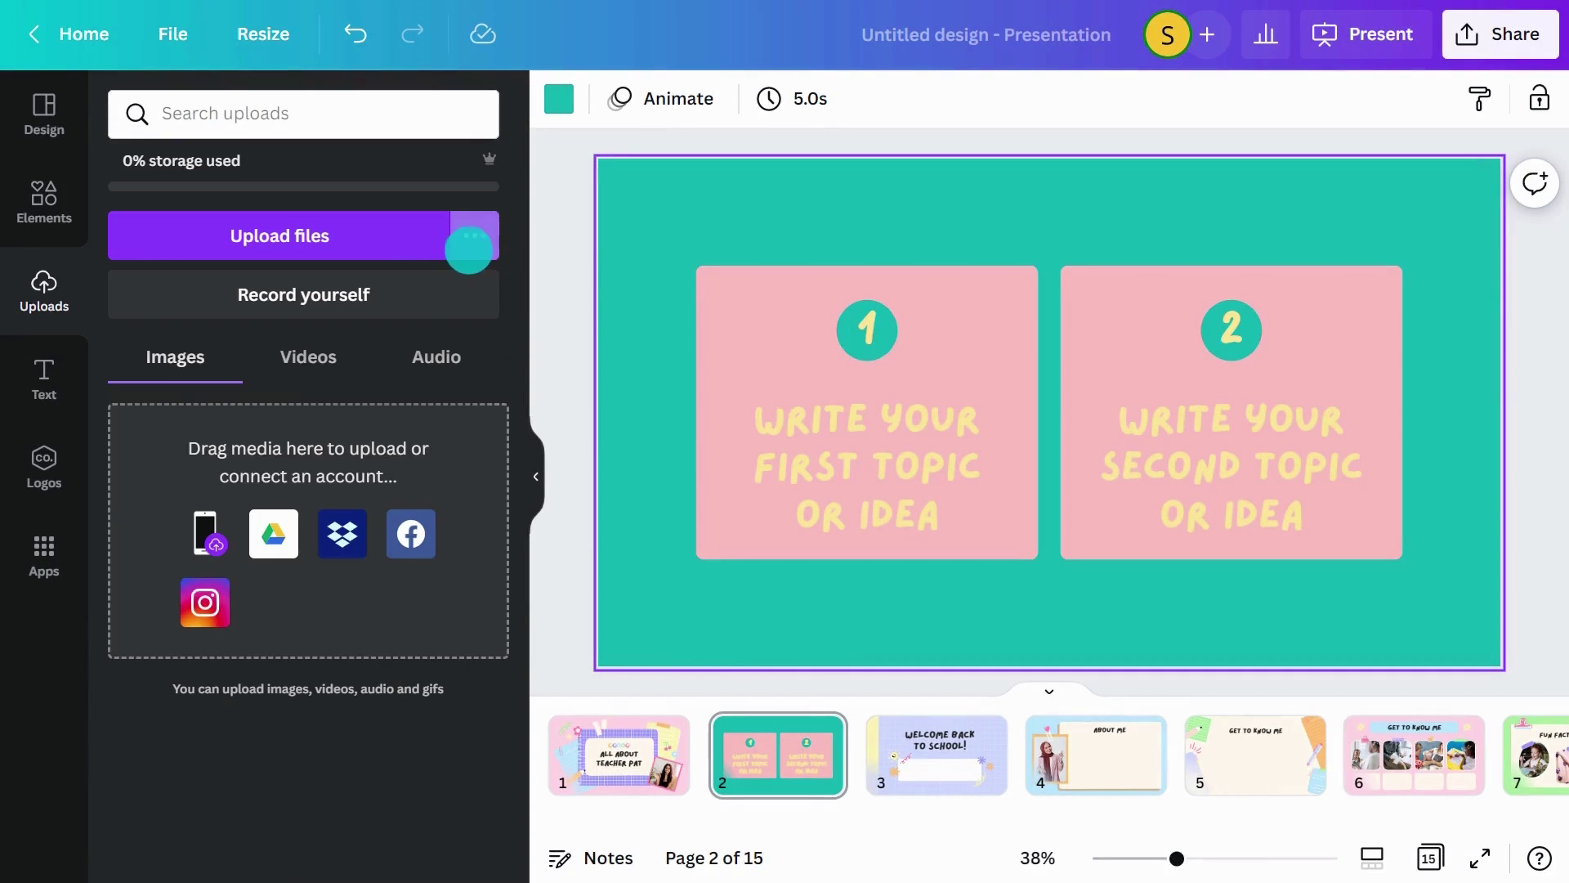
click(472, 237)
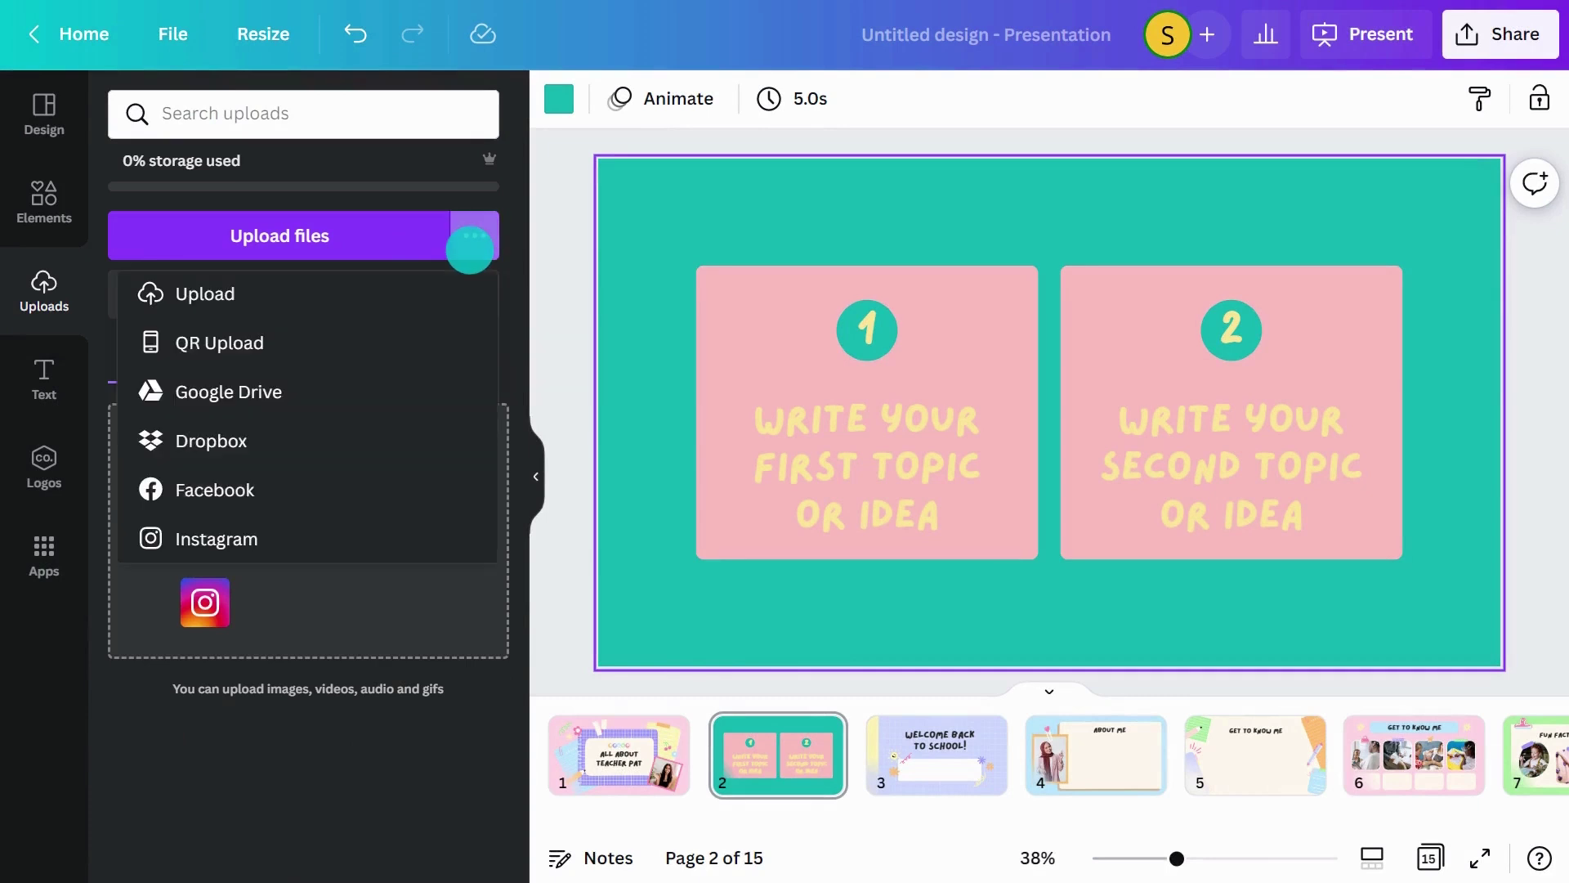
click(470, 249)
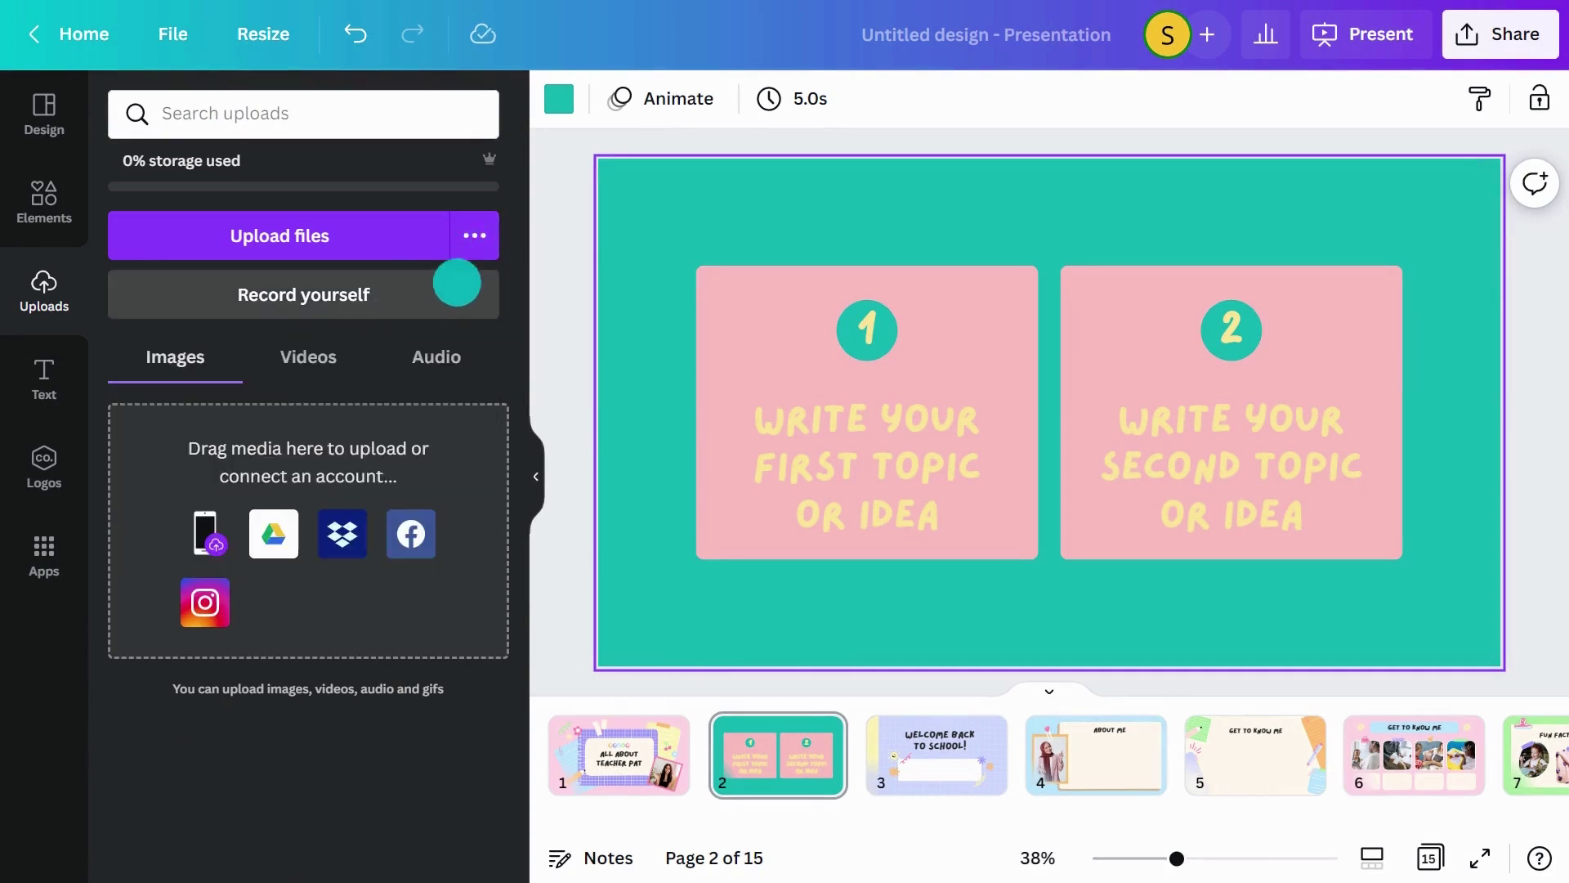
click(449, 294)
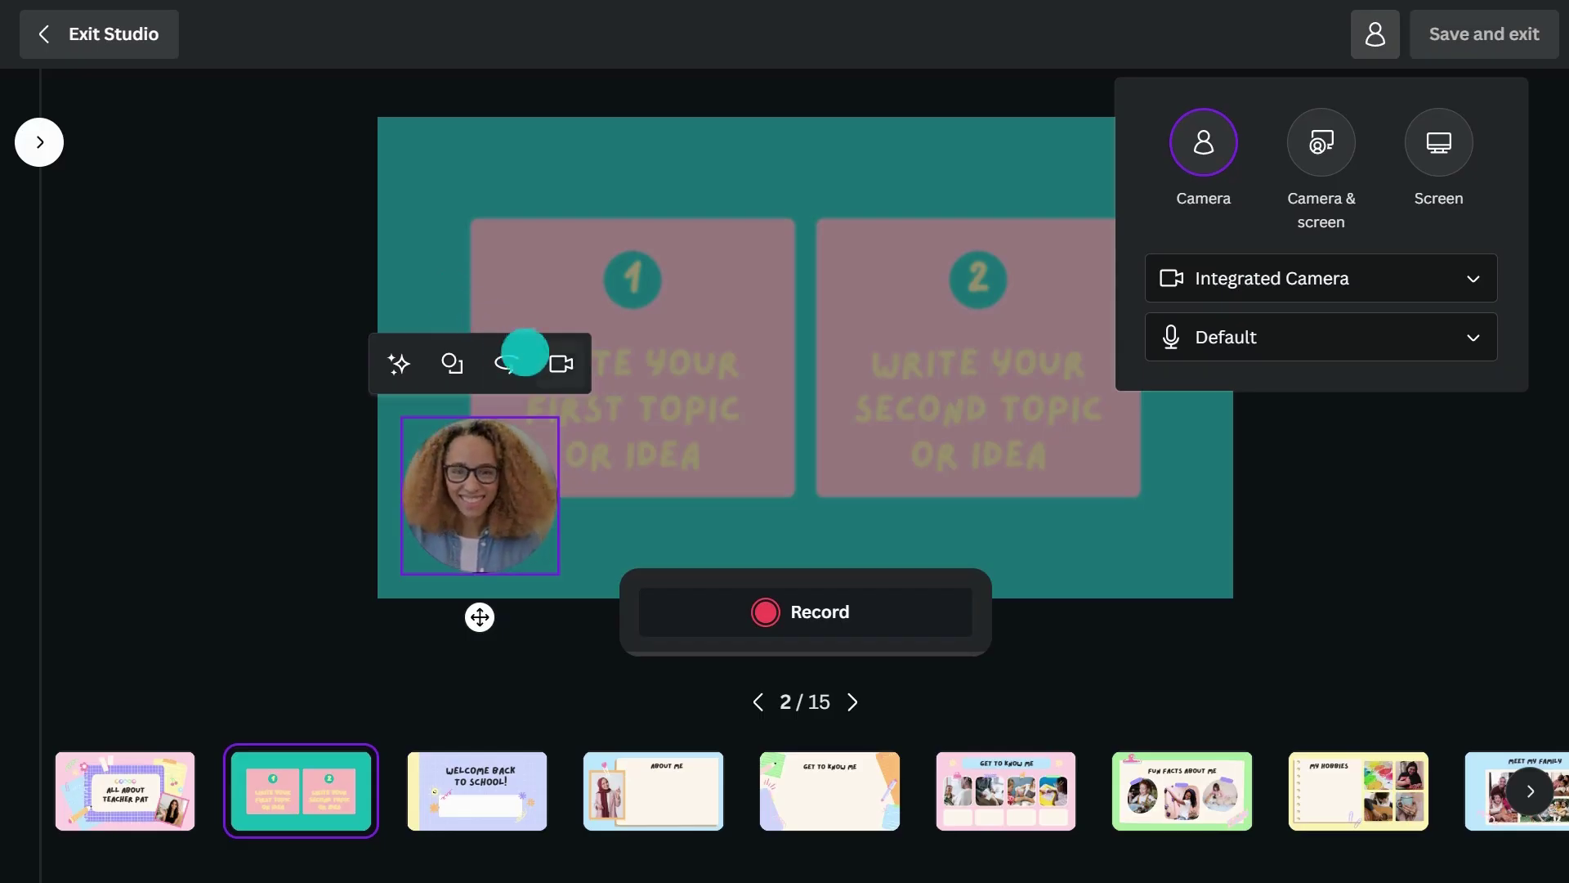
click(863, 603)
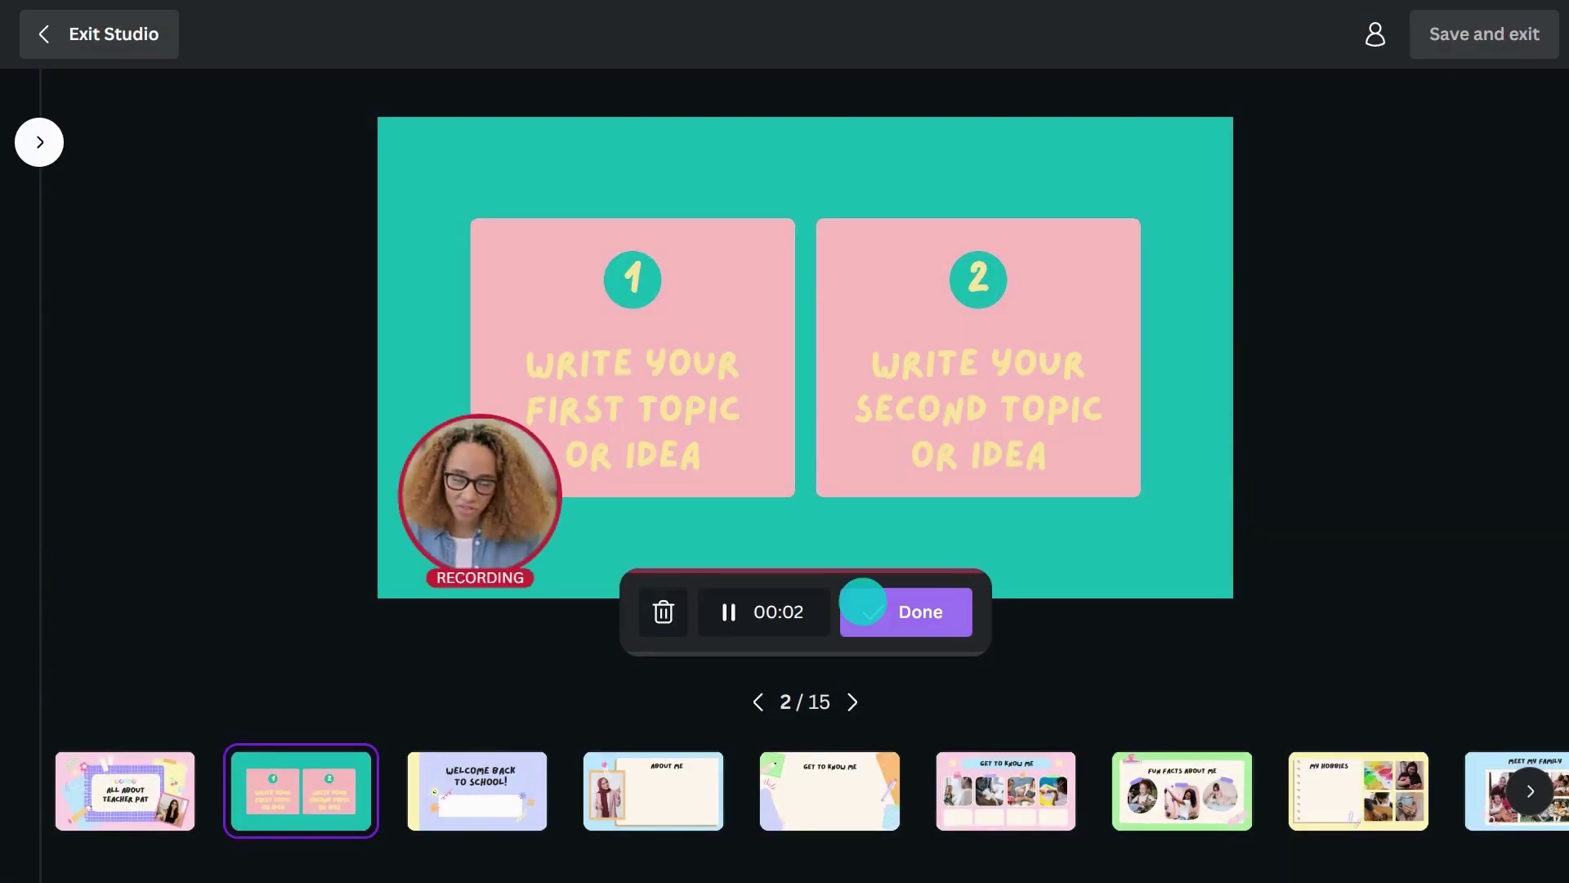
click(862, 605)
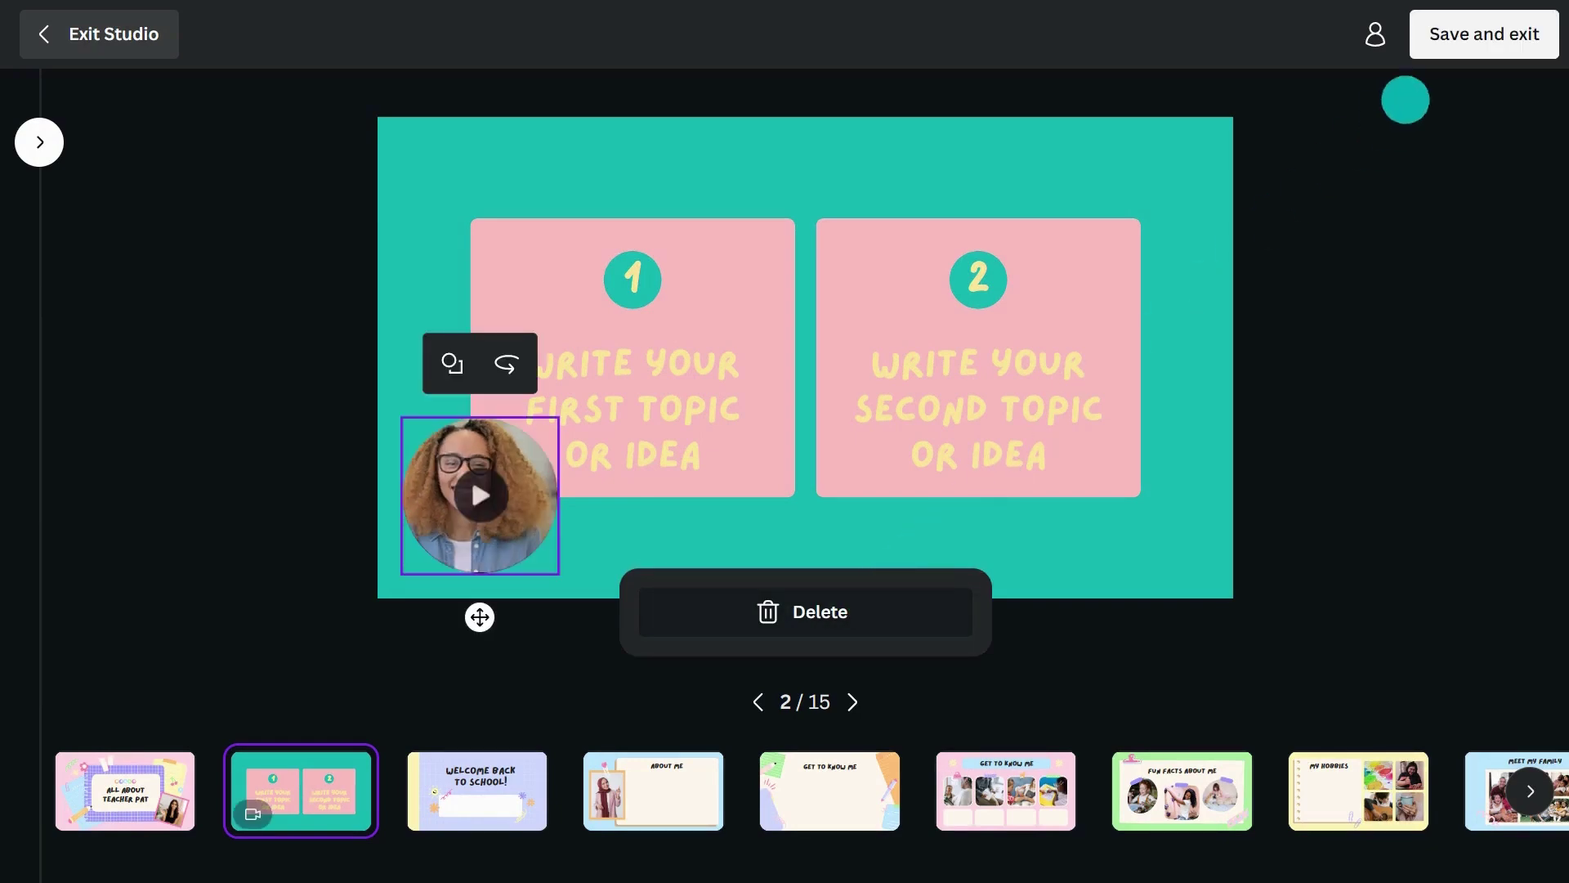
click(1475, 34)
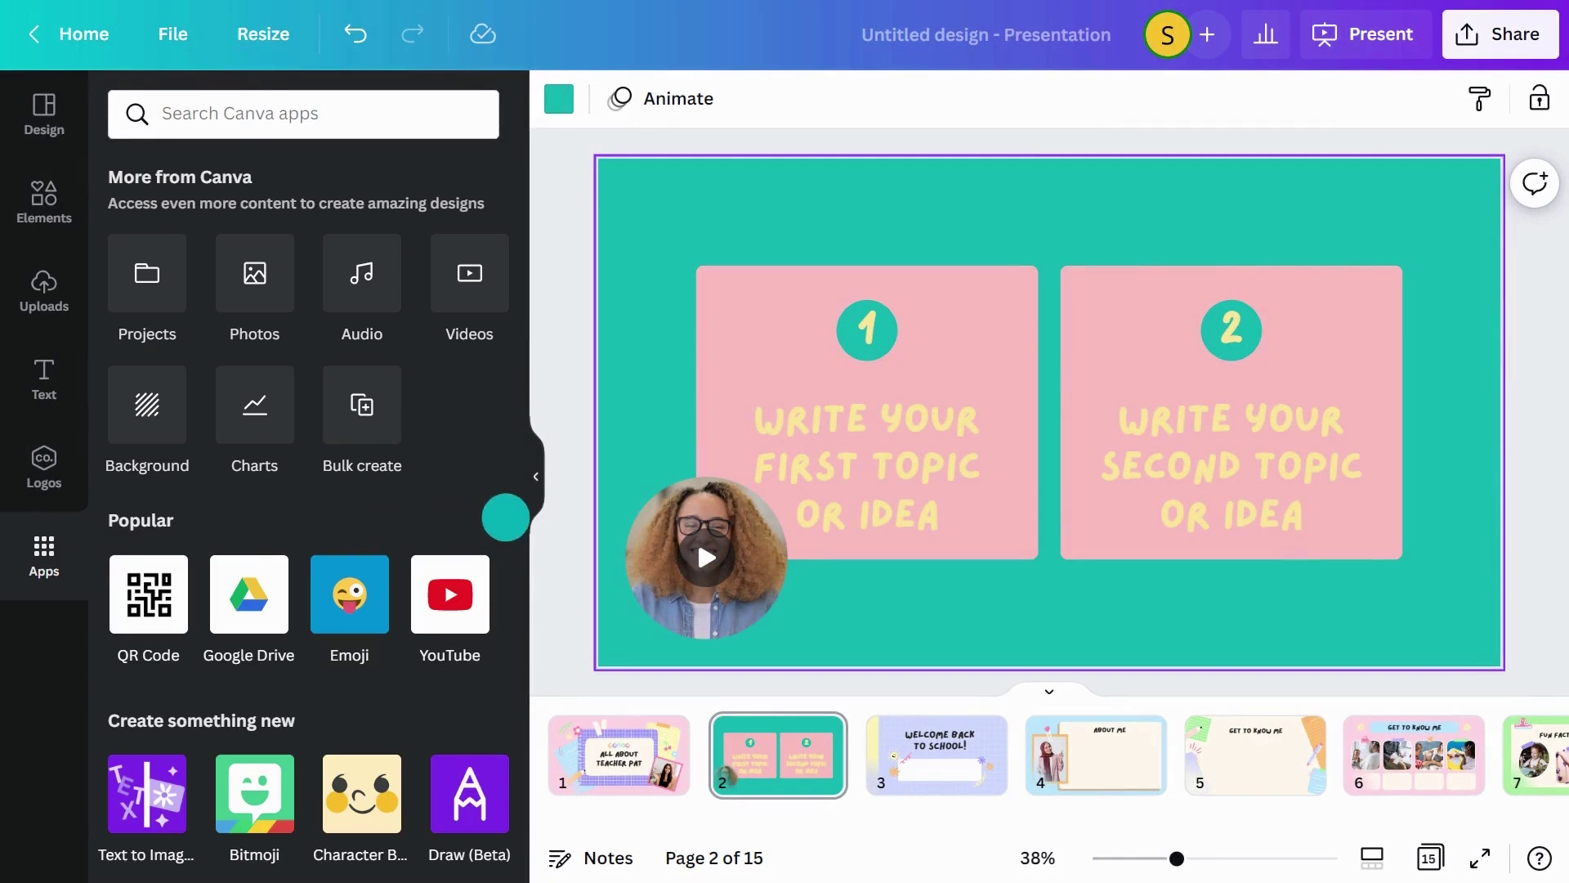
Step: Scroll through the Apps panel before returning to the title slide
scroll(506, 517, down, 5)
scroll(506, 517, down, 6)
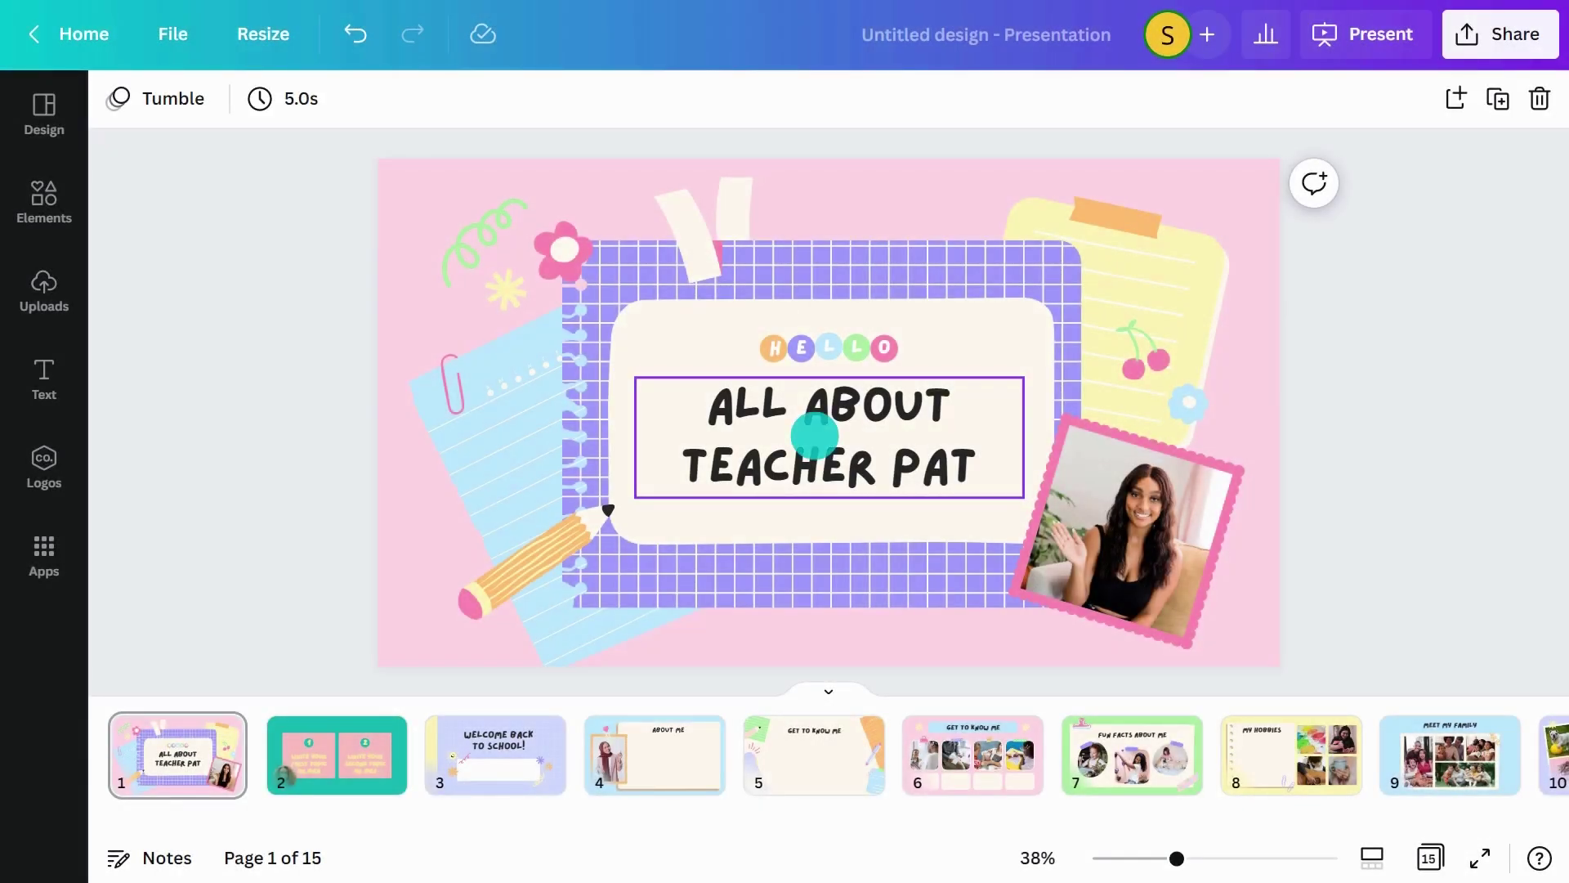
Step: Enlarge the ALL ABOUT TEACHER PAT title to font size 88
click(815, 435)
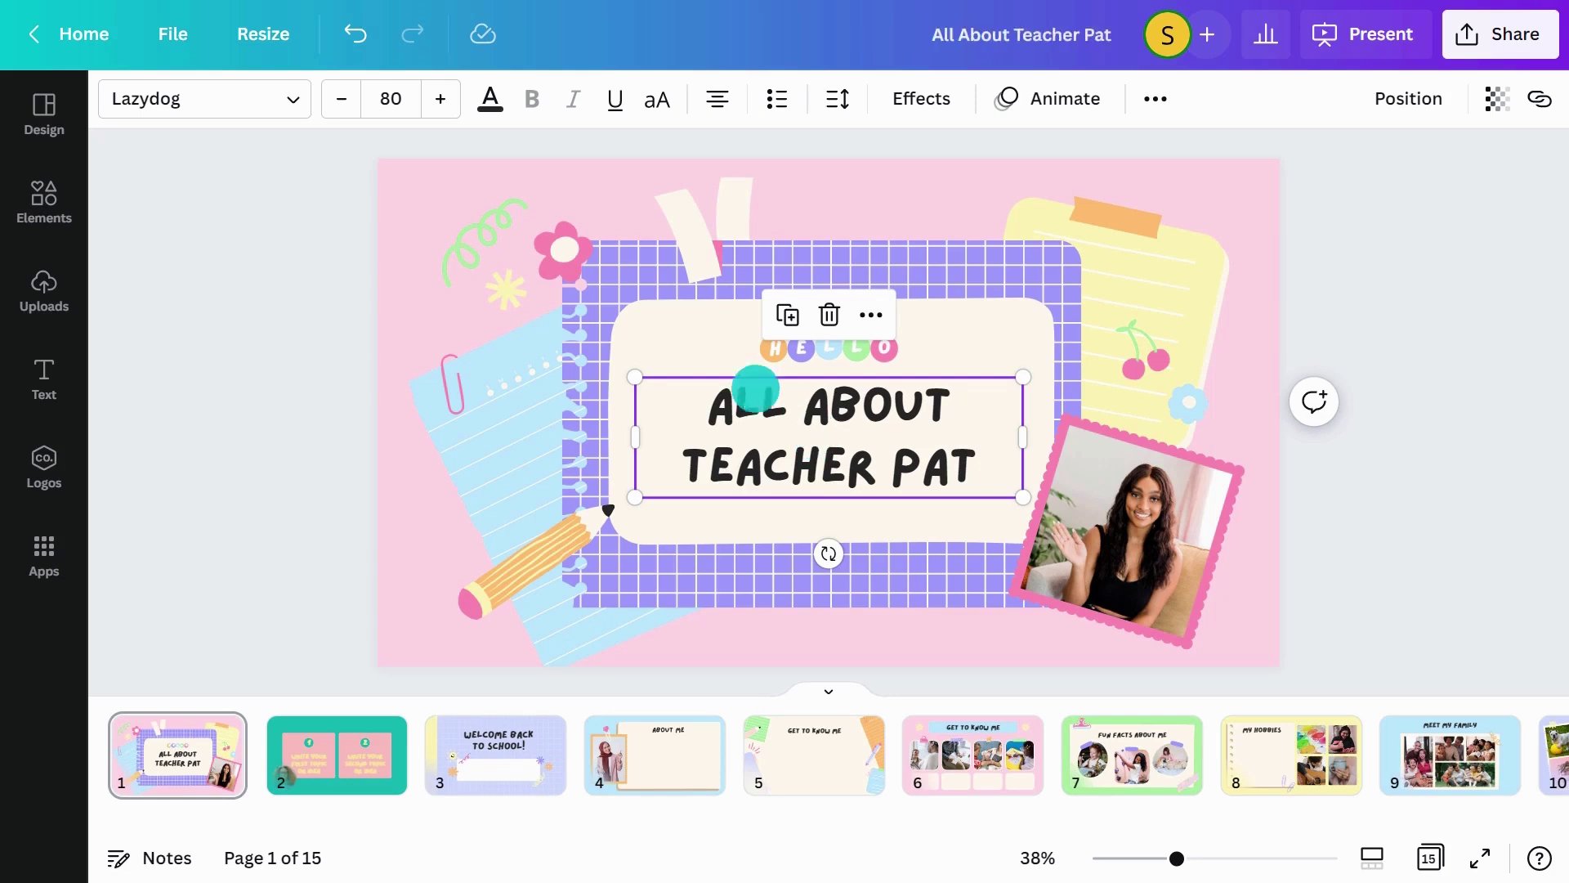
click(396, 98)
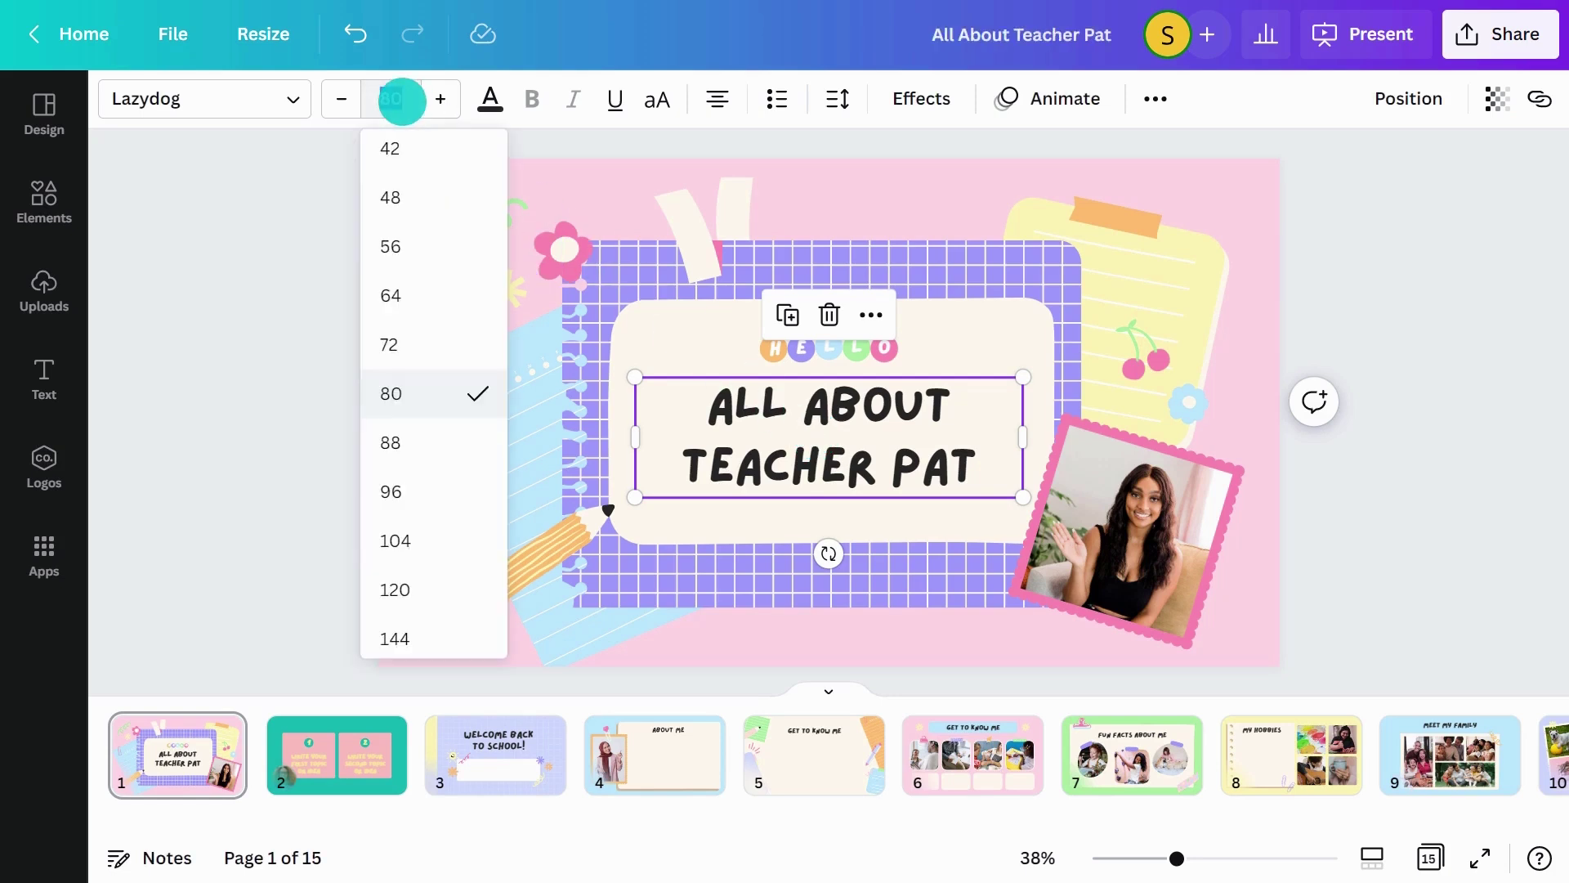
click(420, 428)
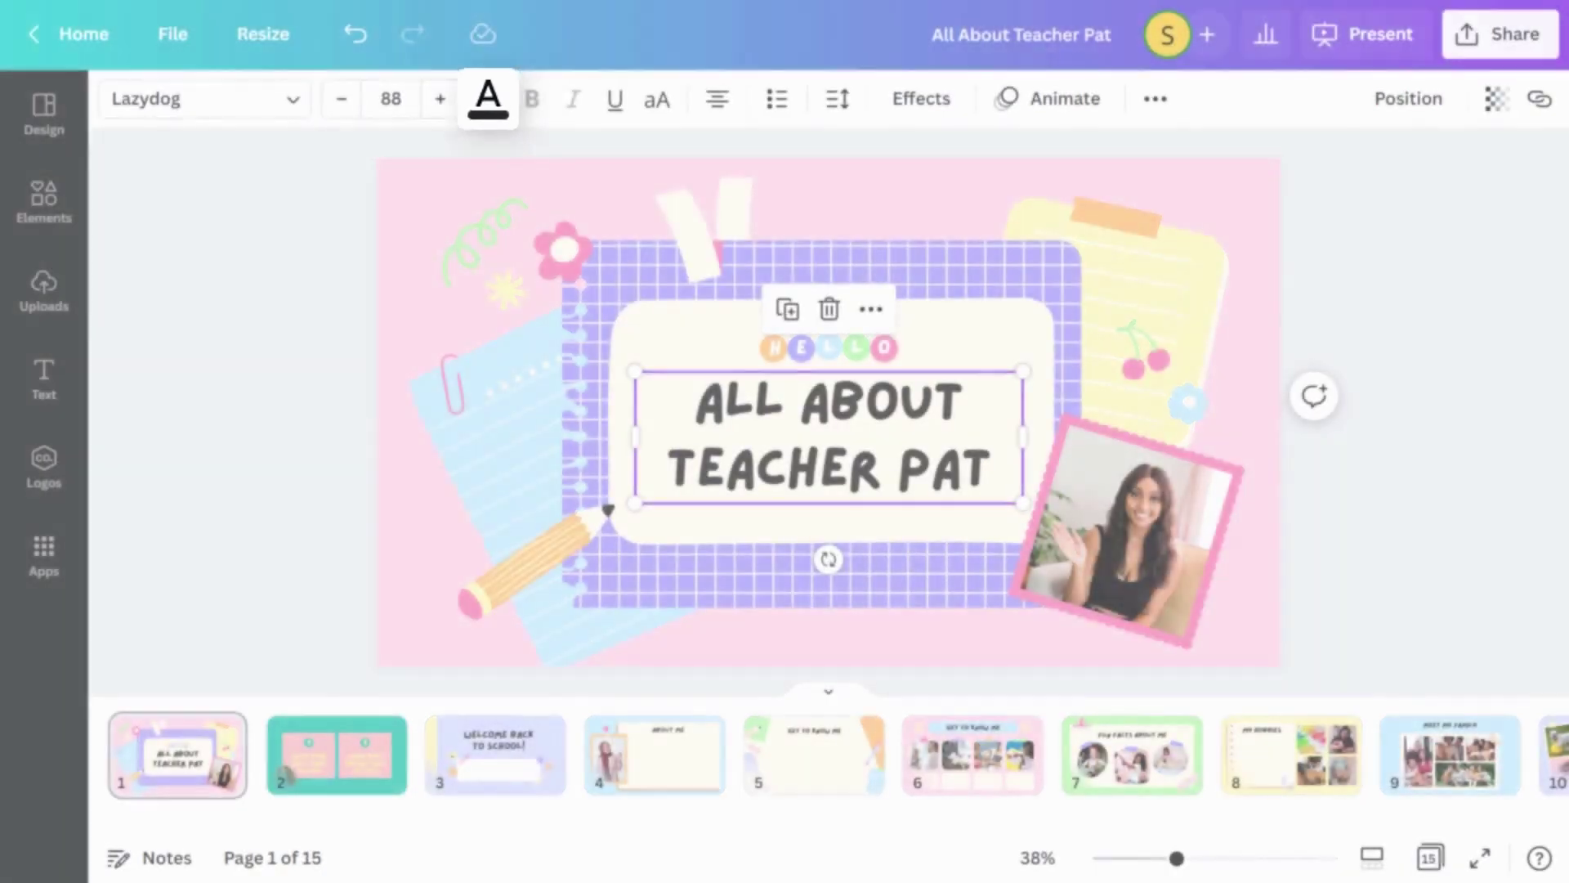
Step: Colour the title purple and centre it within its text box
click(487, 96)
click(338, 237)
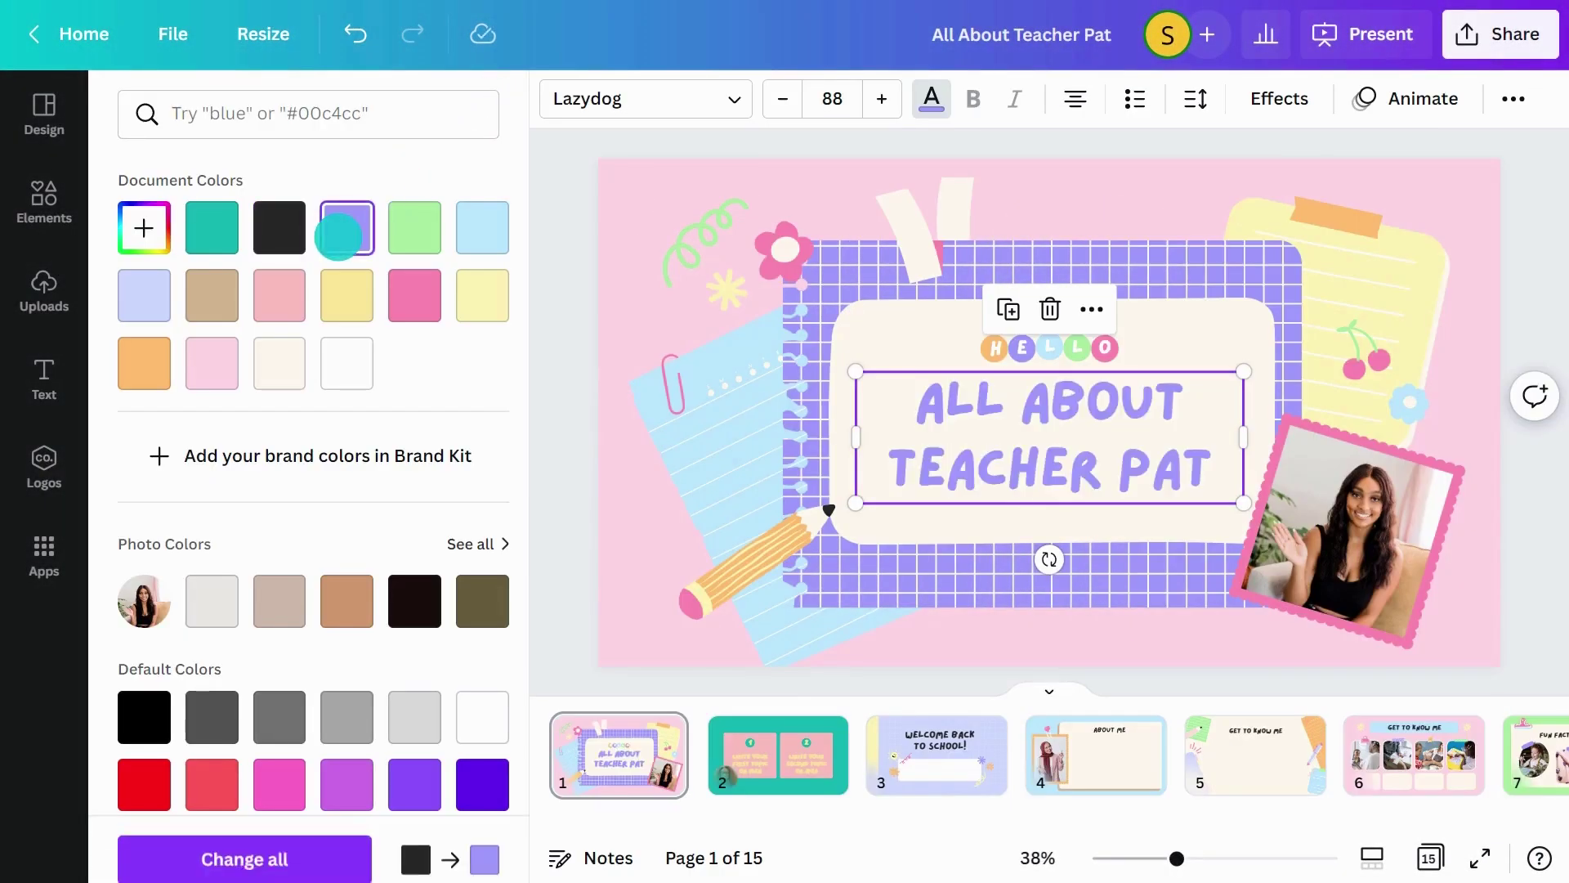
click(542, 217)
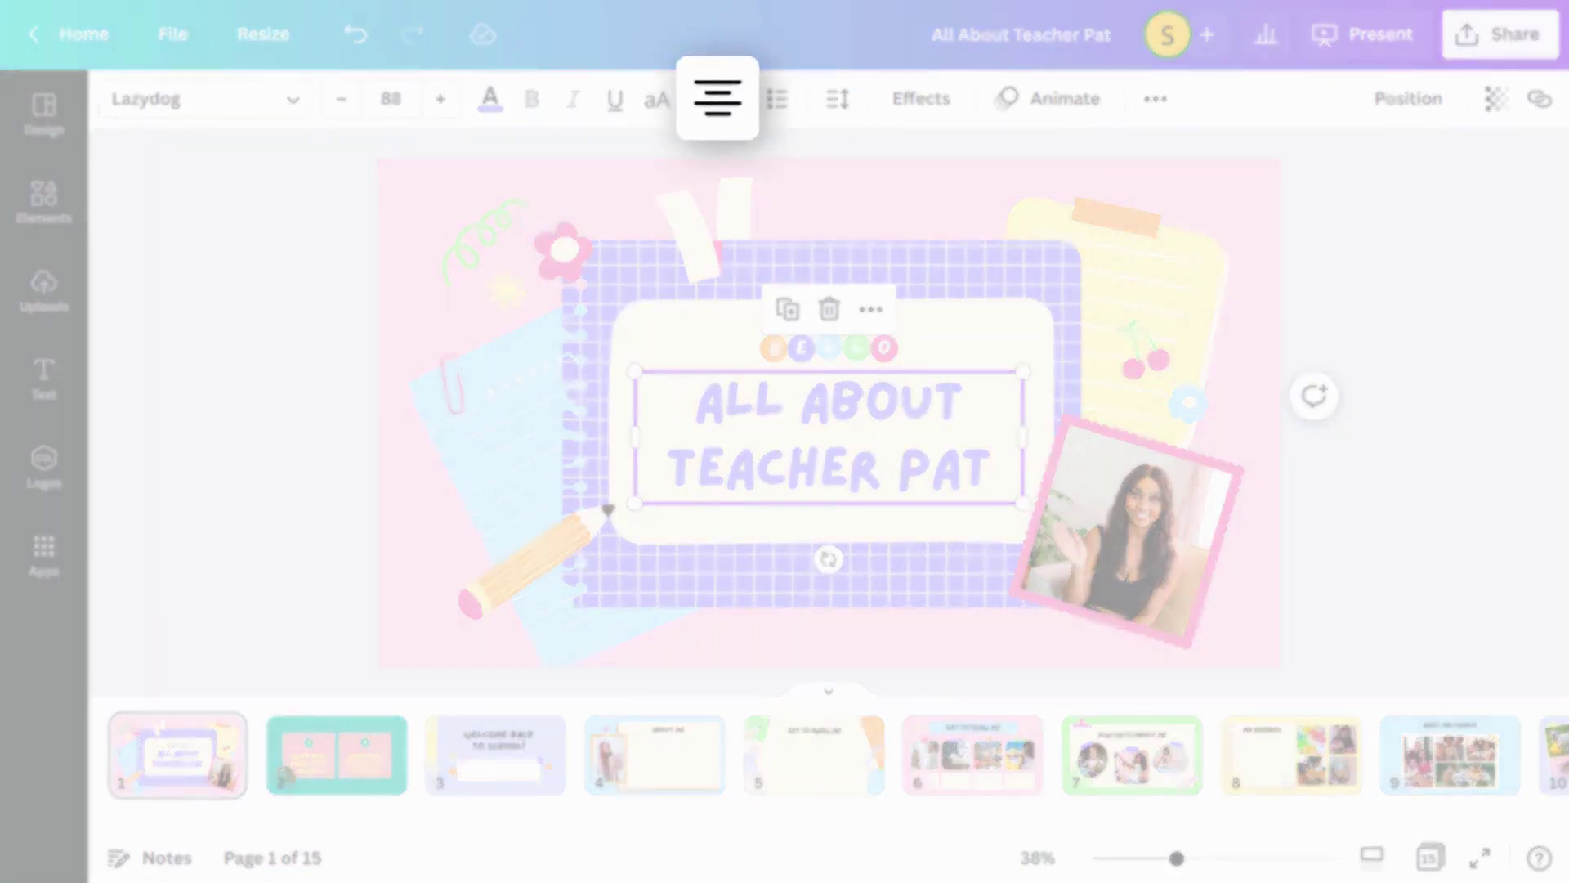
key(ctrl+shift+l)
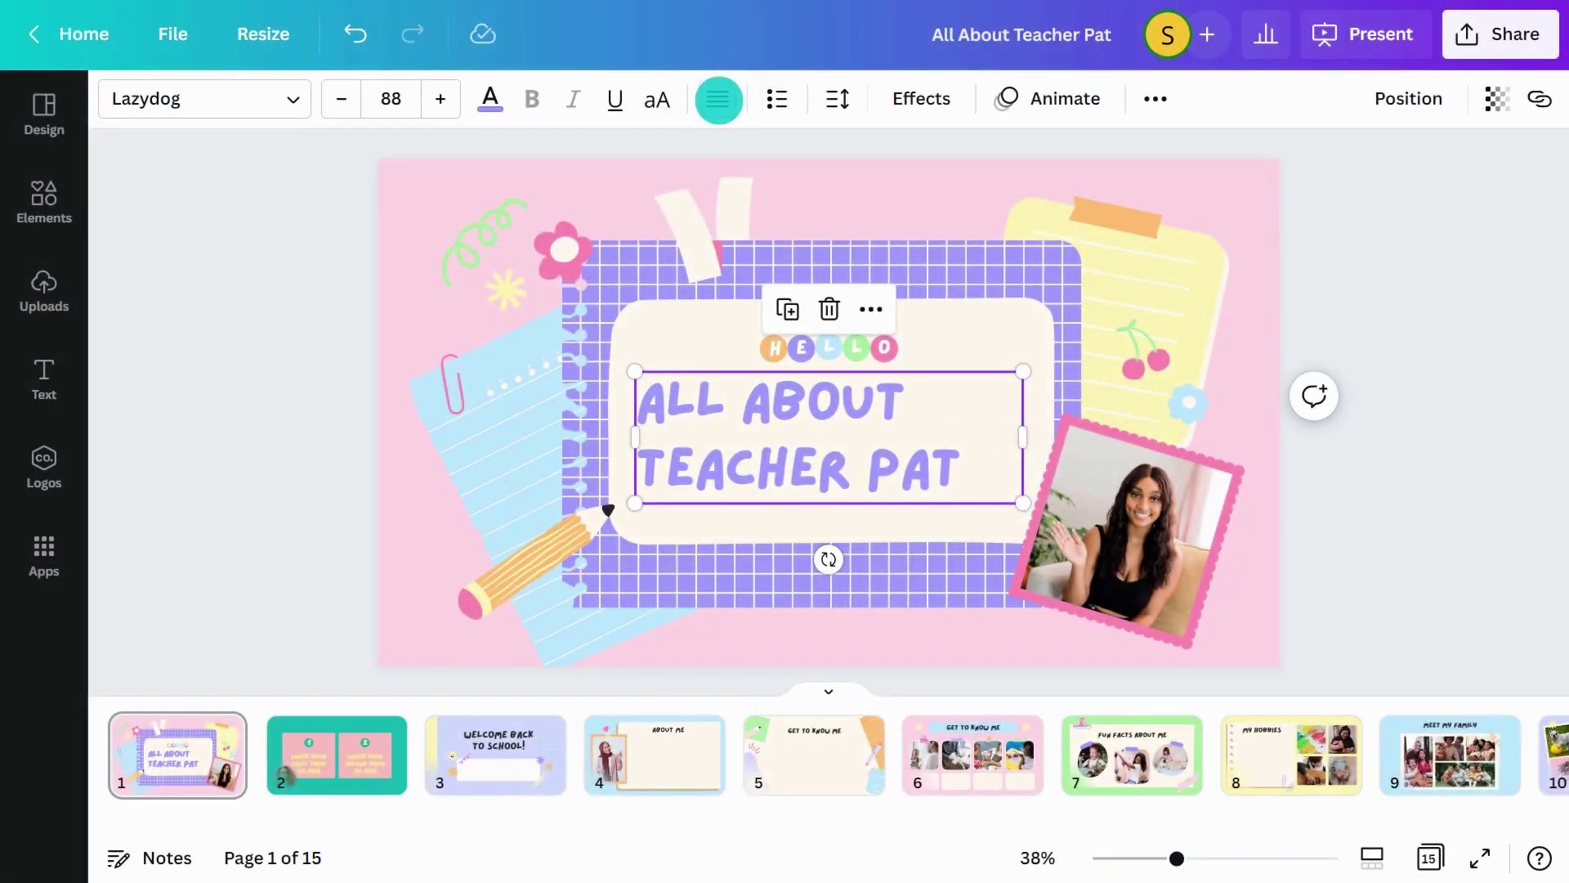
key(ctrl+shift+c)
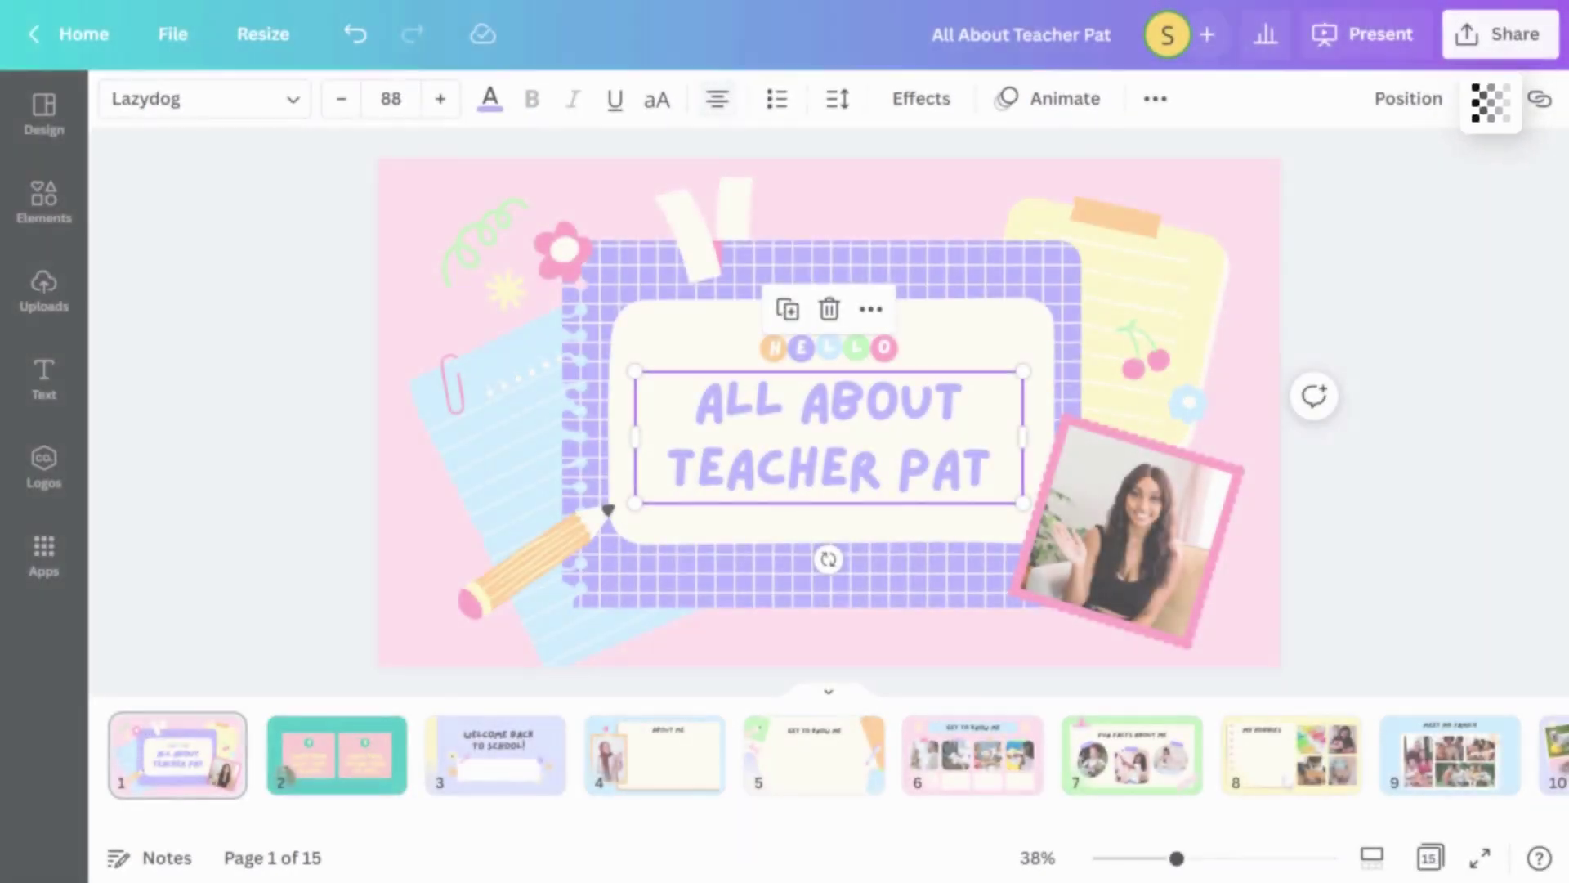
Step: Set the title's transparency to 84 to soften its purple lettering
click(1498, 98)
drag(1485, 197, 1499, 167)
click(1497, 104)
Step: Group all the title slide's elements, then ungroup them and select the yellow note
drag(1319, 179, 291, 641)
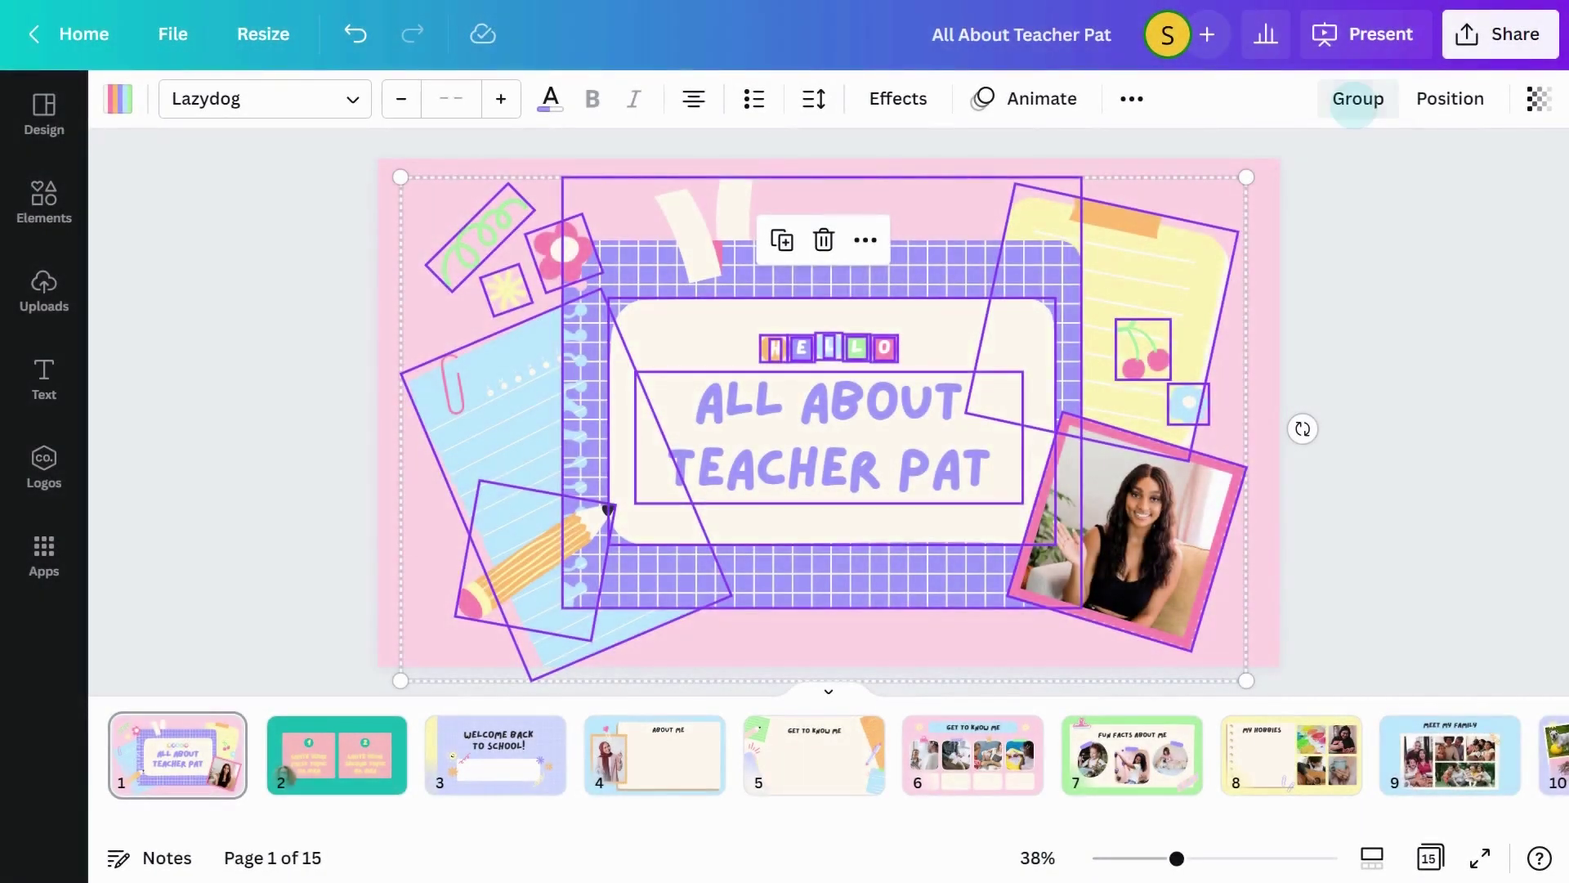
click(1353, 102)
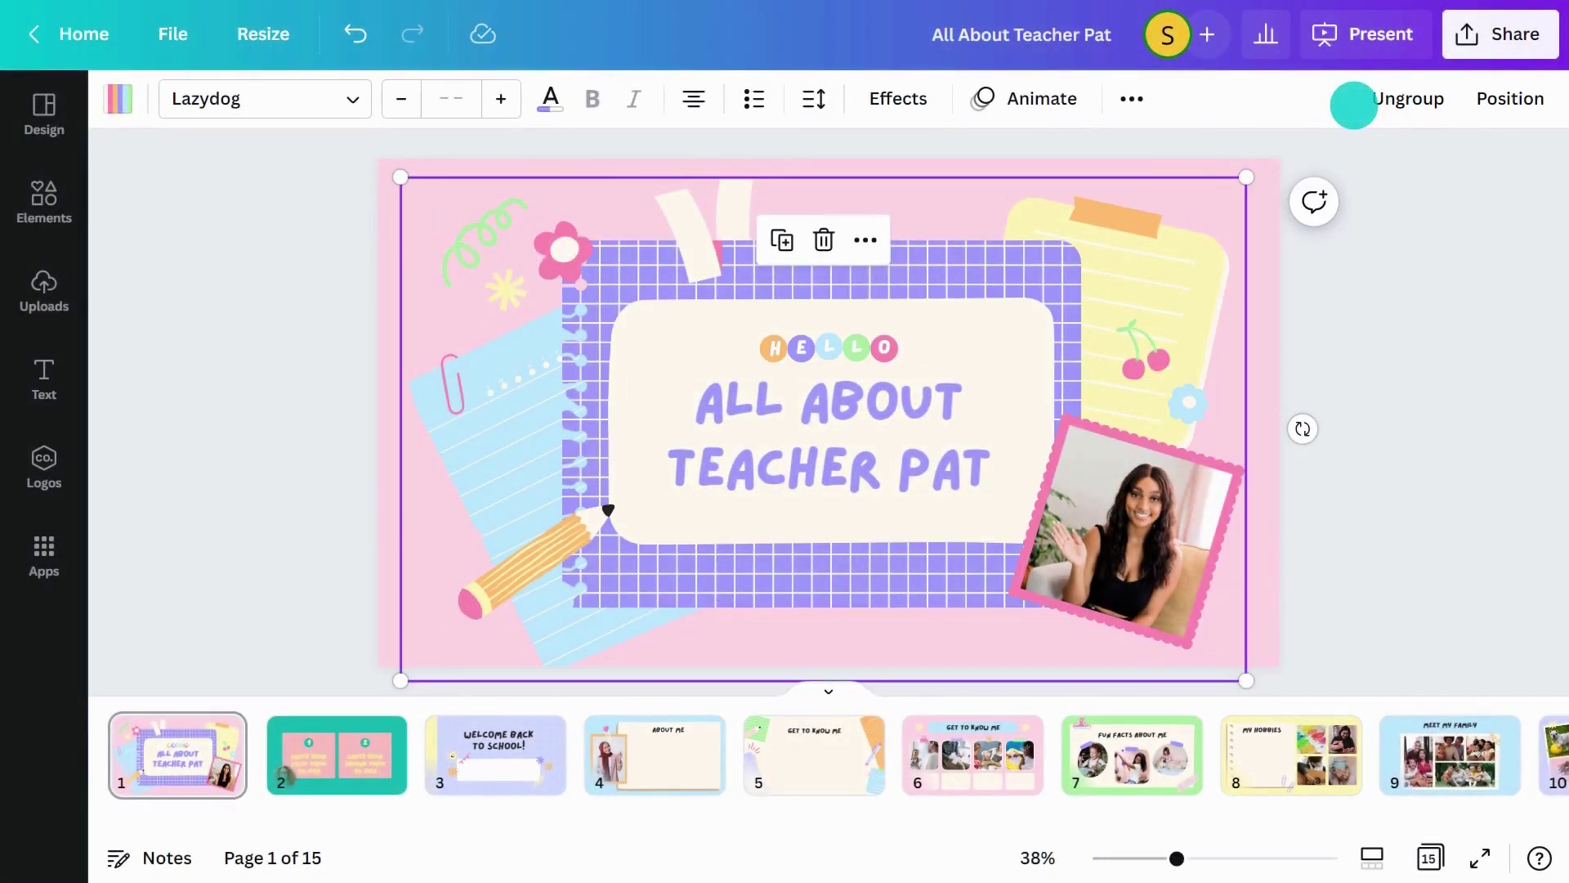
click(1388, 104)
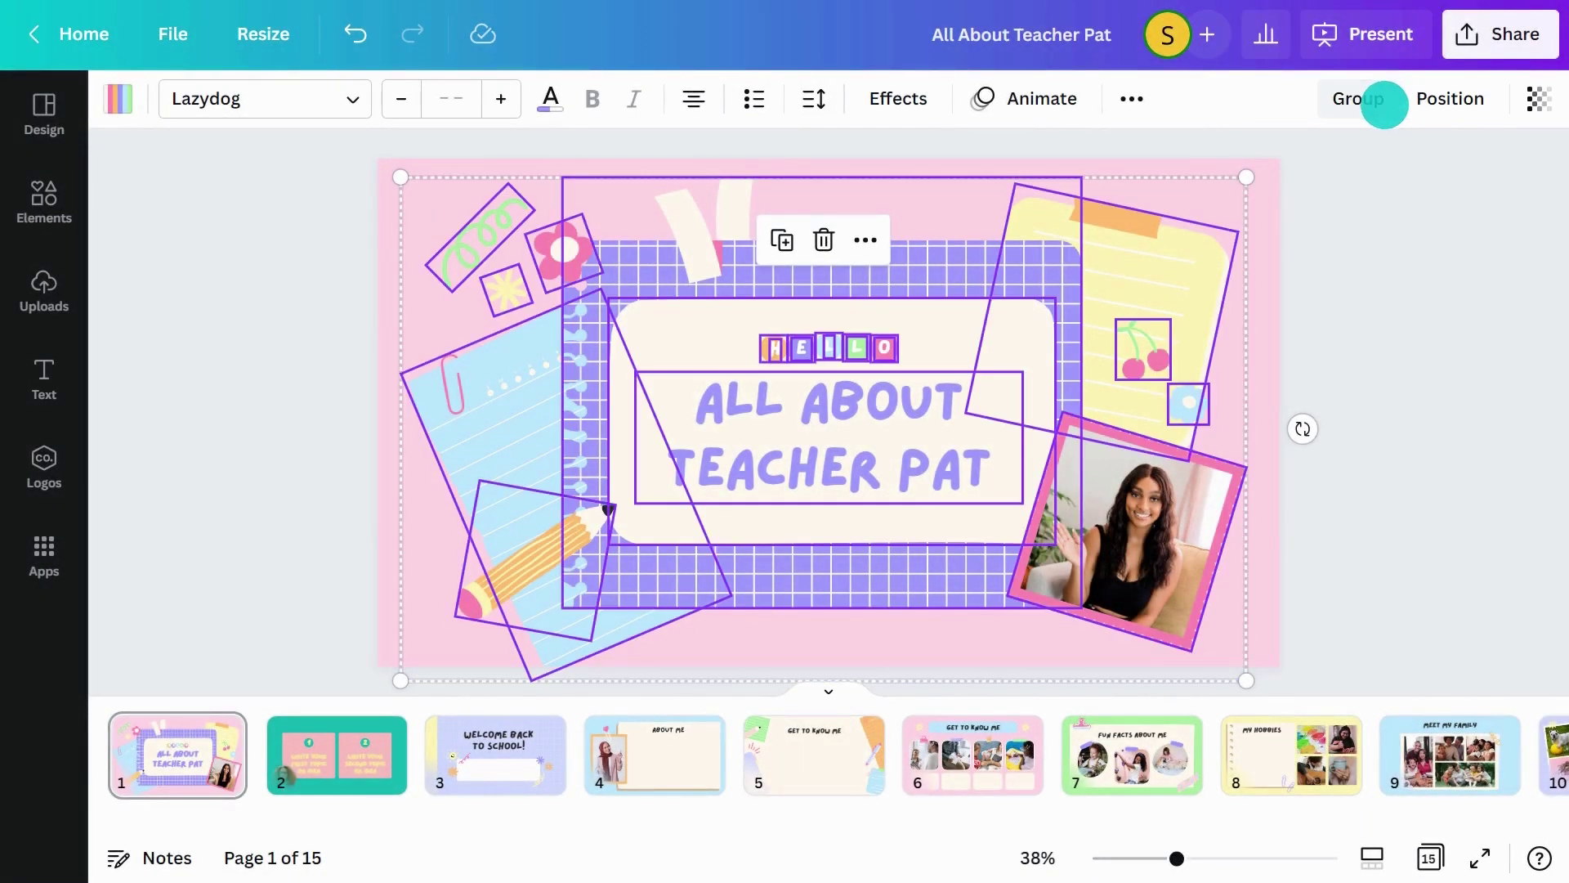
click(1288, 164)
click(1144, 245)
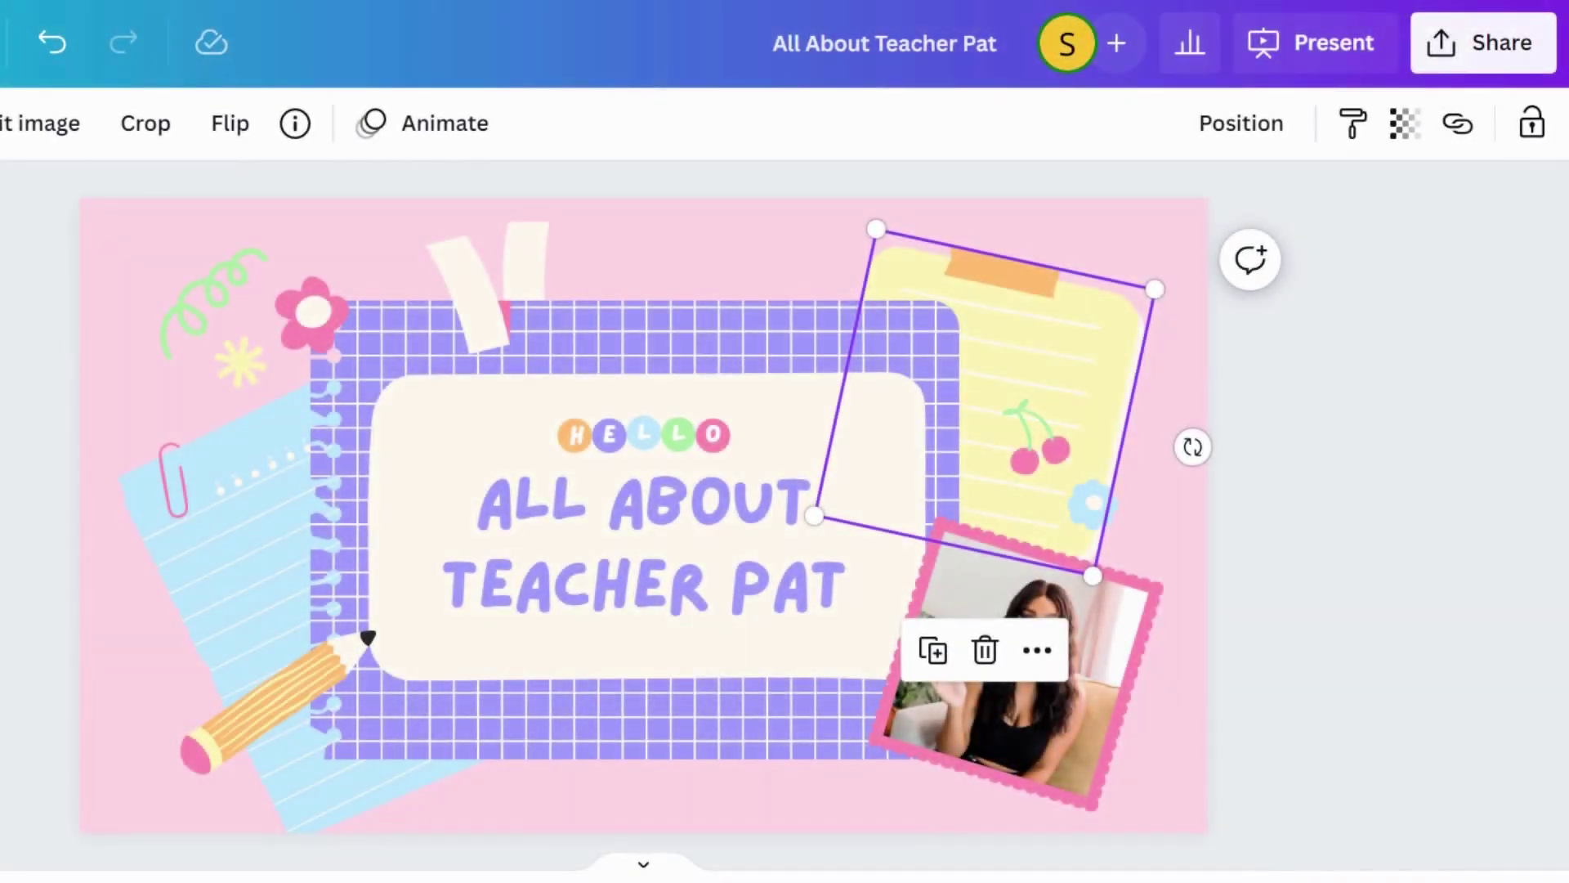
click(1534, 126)
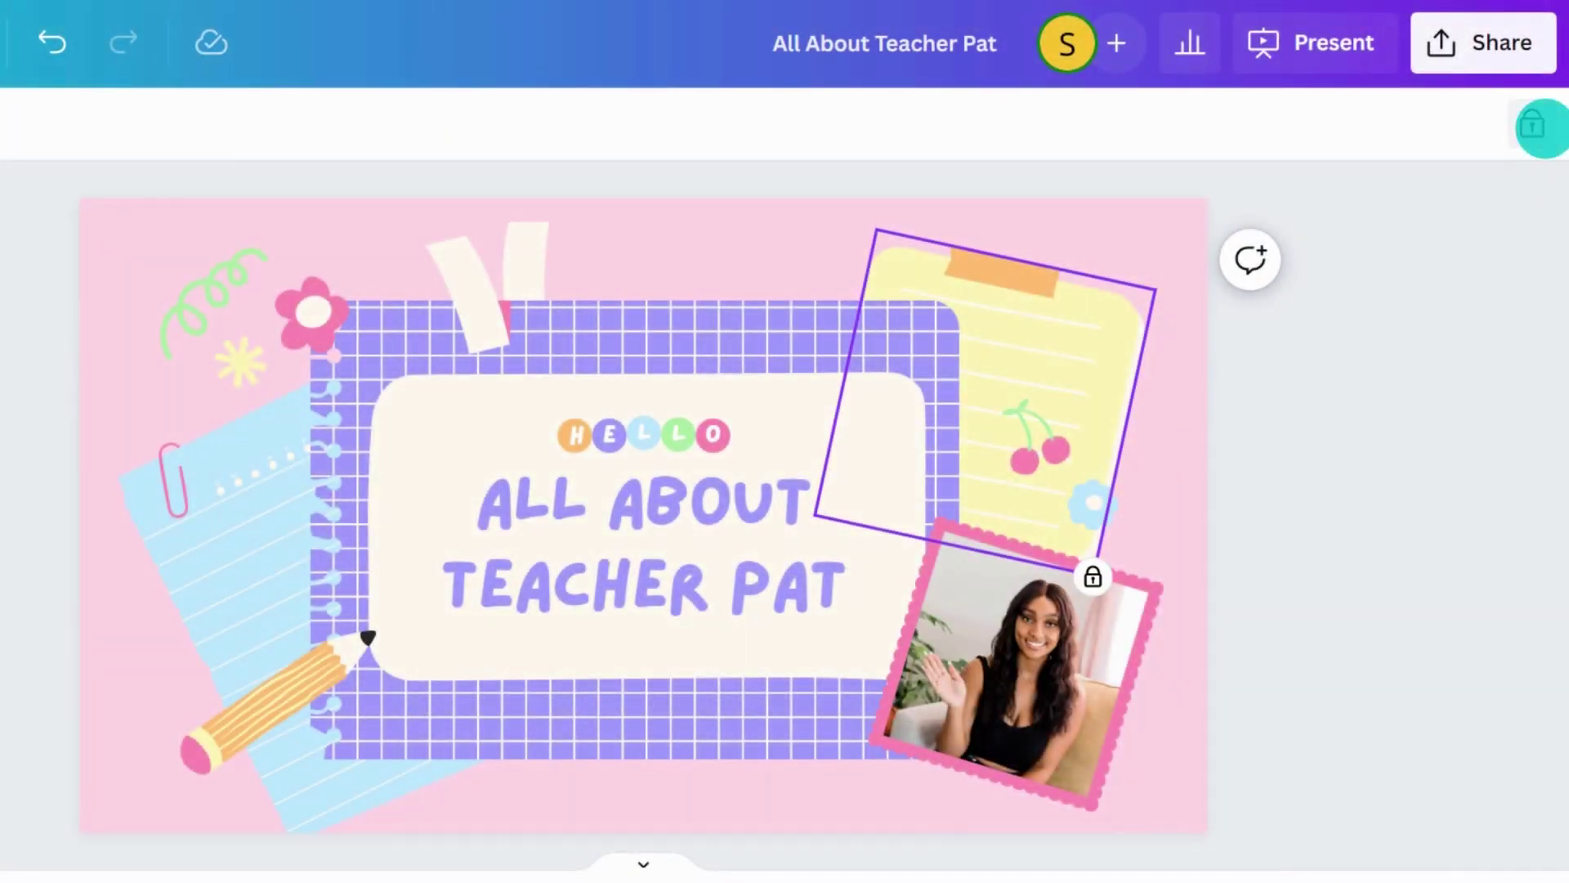
click(1012, 670)
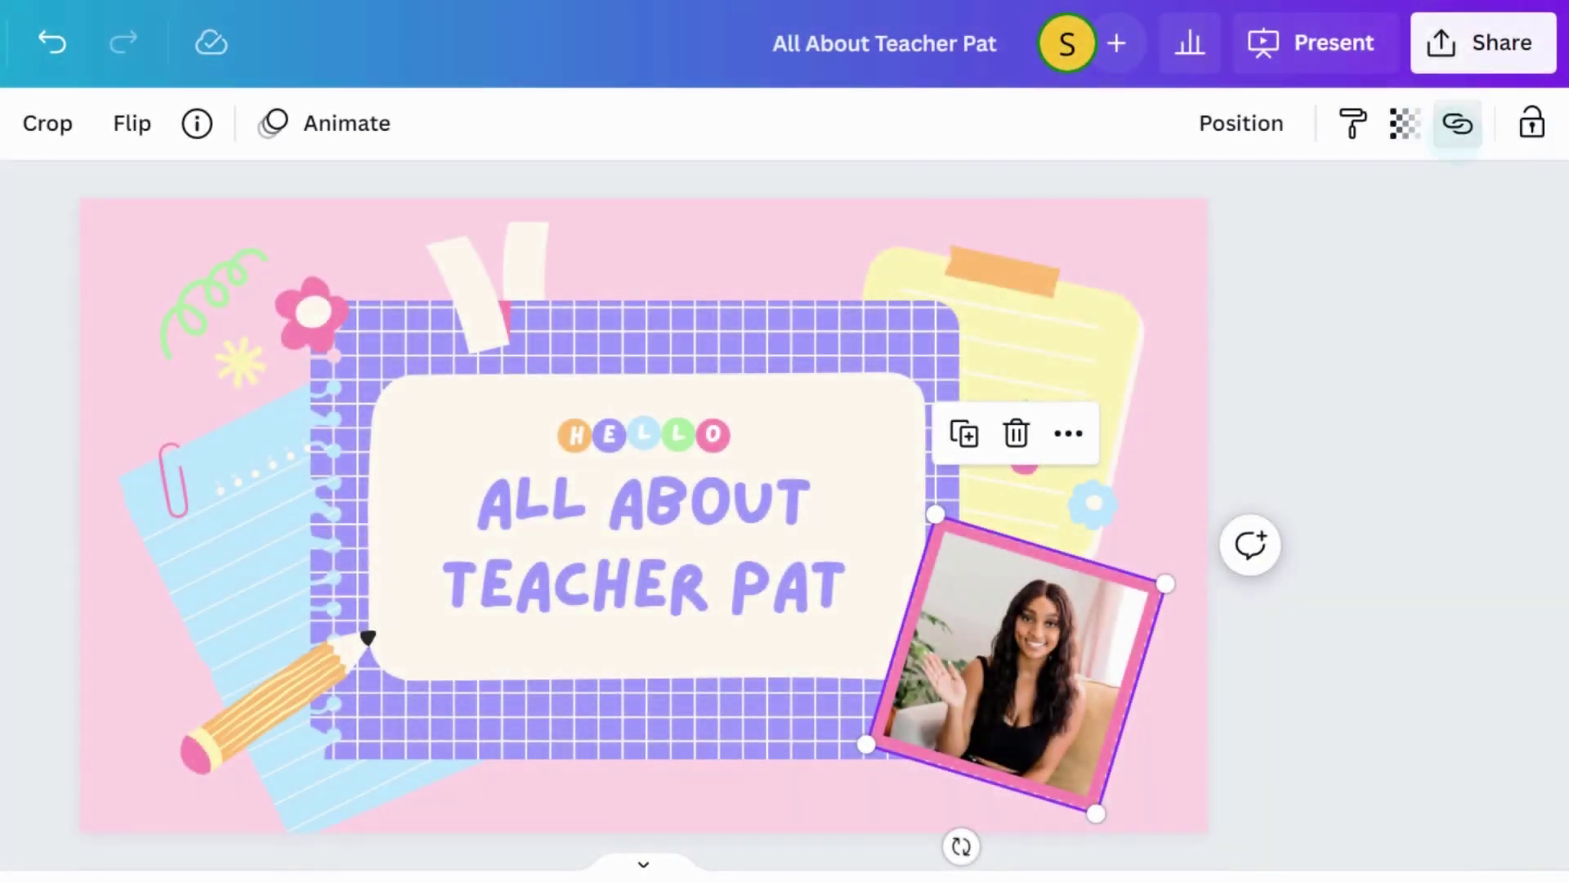
click(1458, 123)
click(1059, 331)
click(1093, 266)
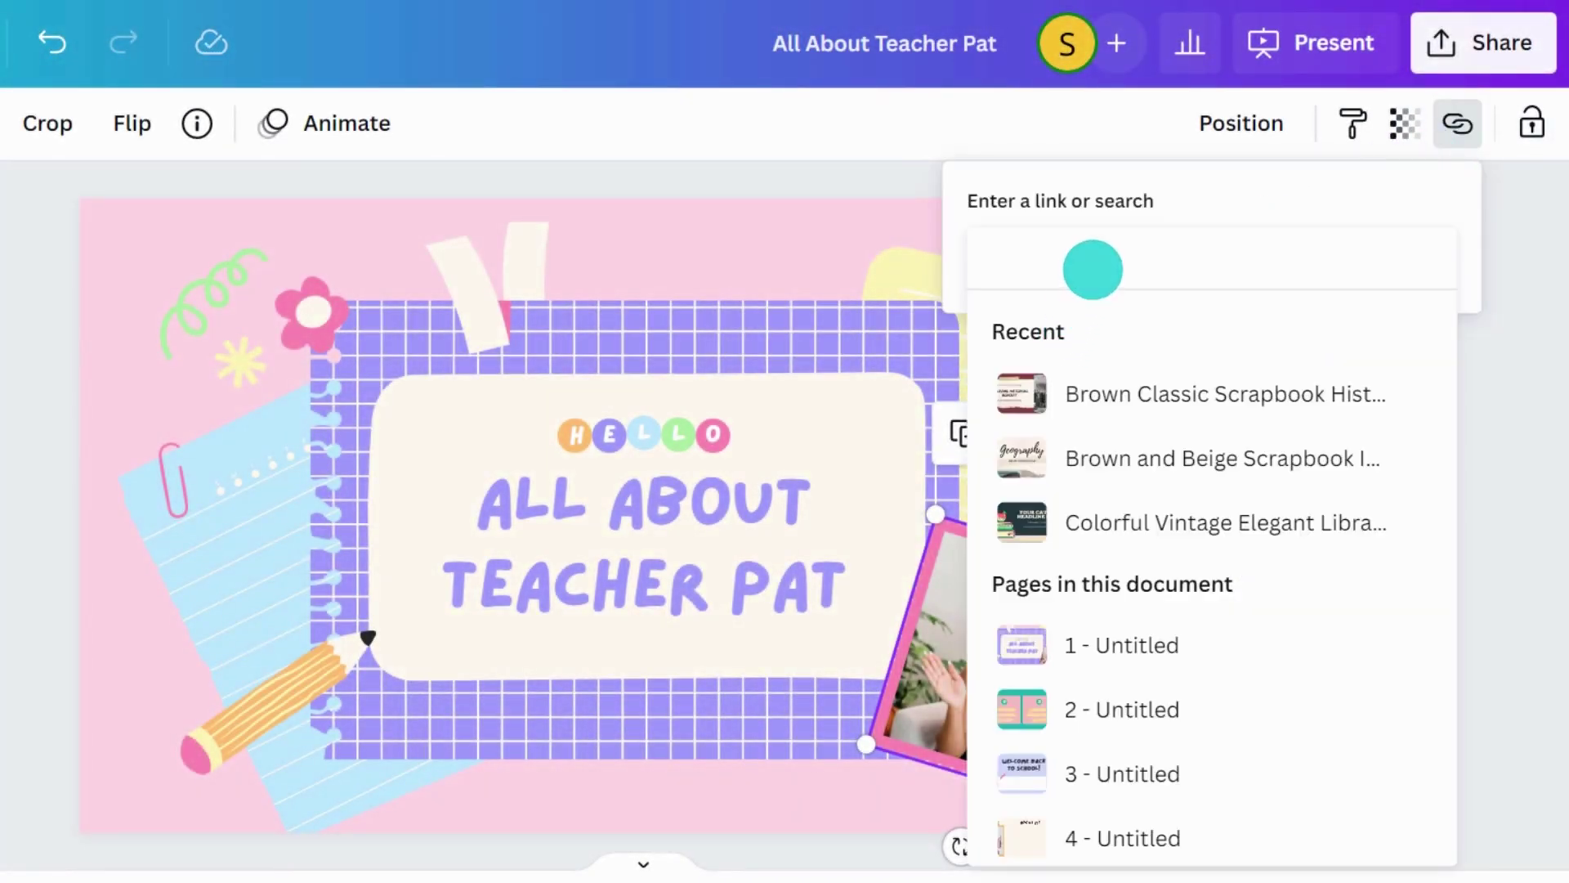
text(www.yourschool.com)
key(Return)
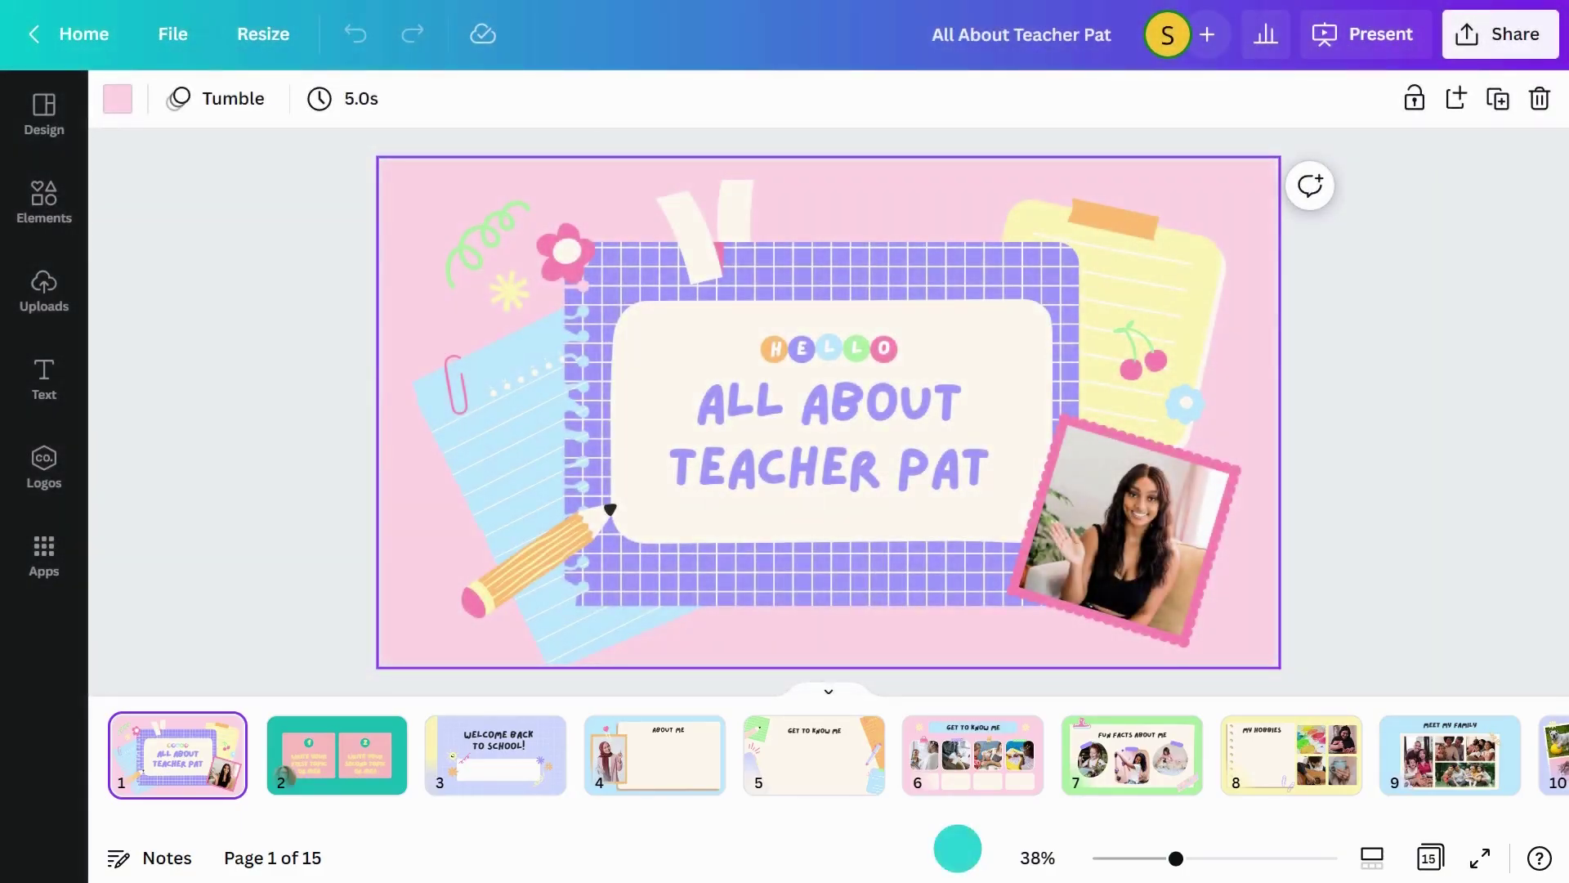
mouse_move(1177, 857)
mouse_down()
mouse_move(1208, 857)
mouse_move(1177, 857)
mouse_up()
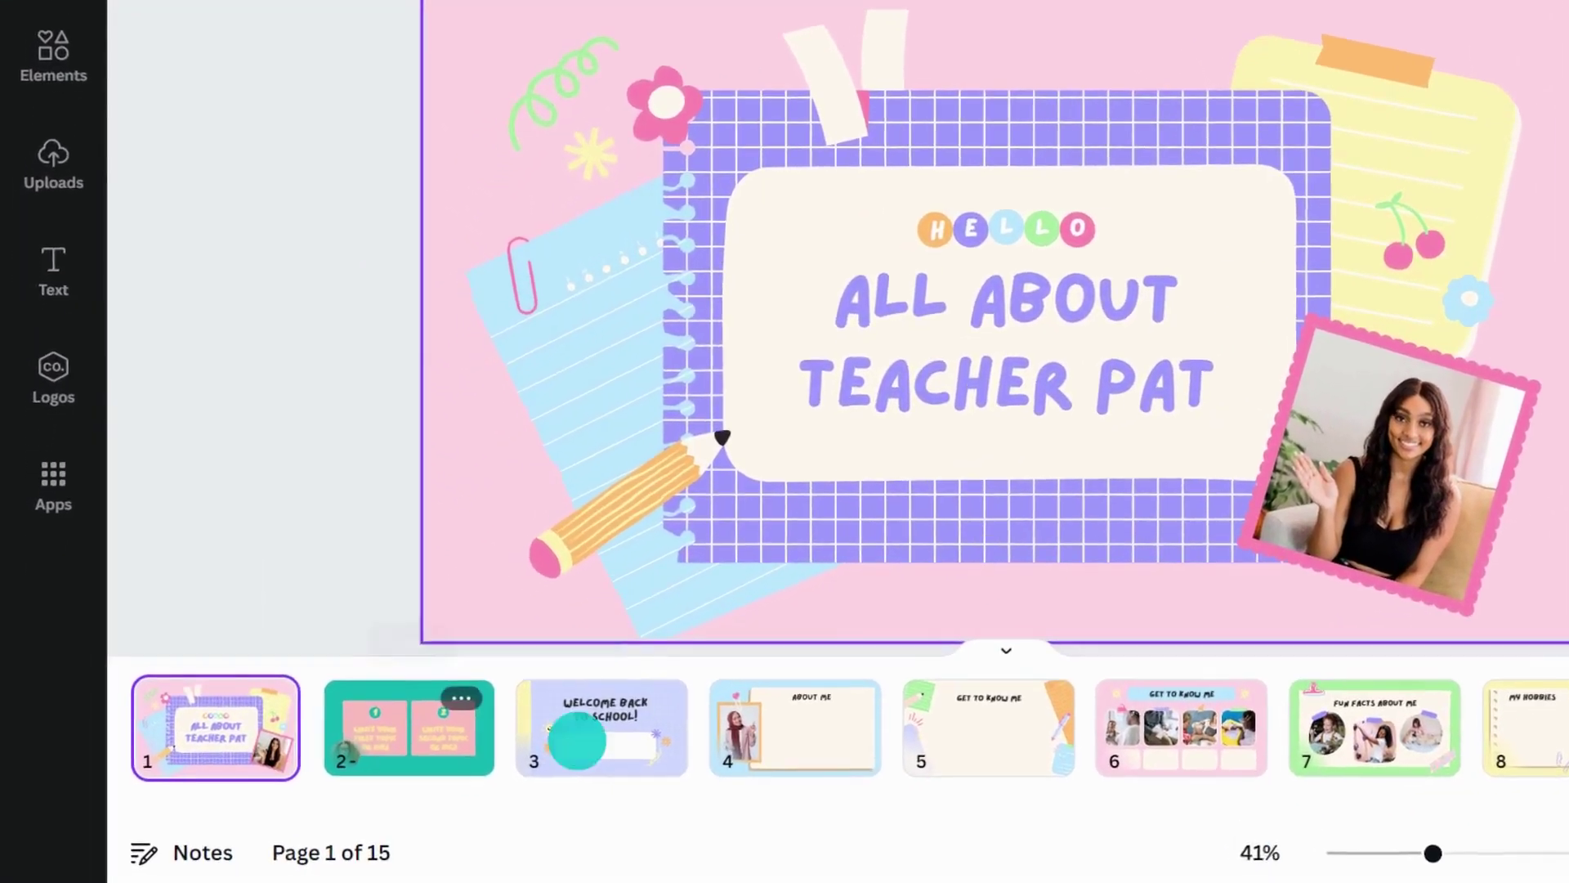
click(226, 731)
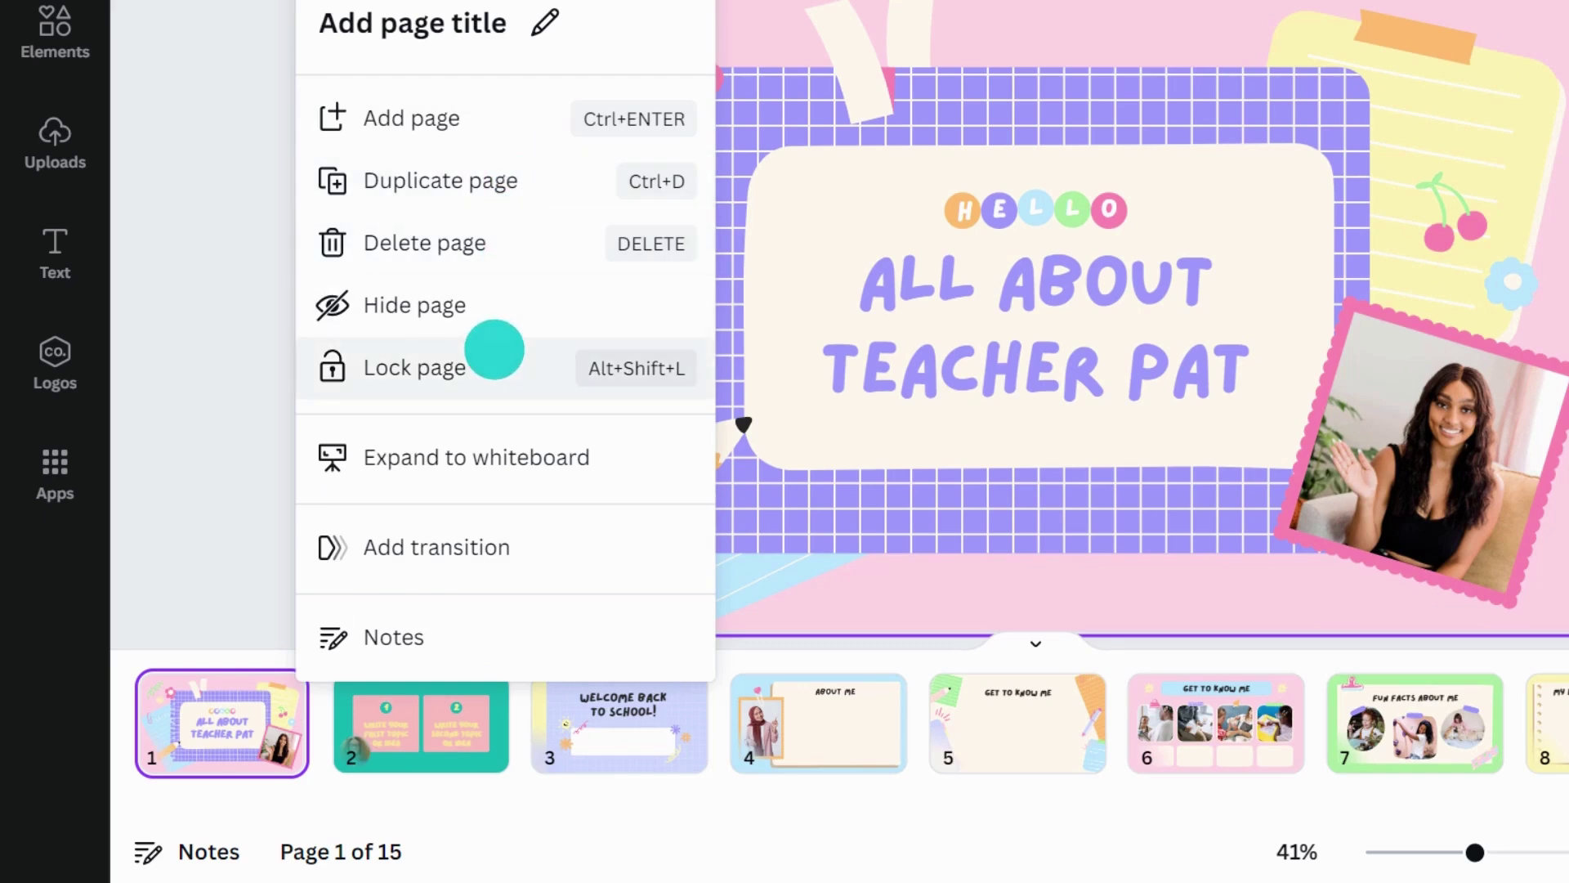
click(263, 830)
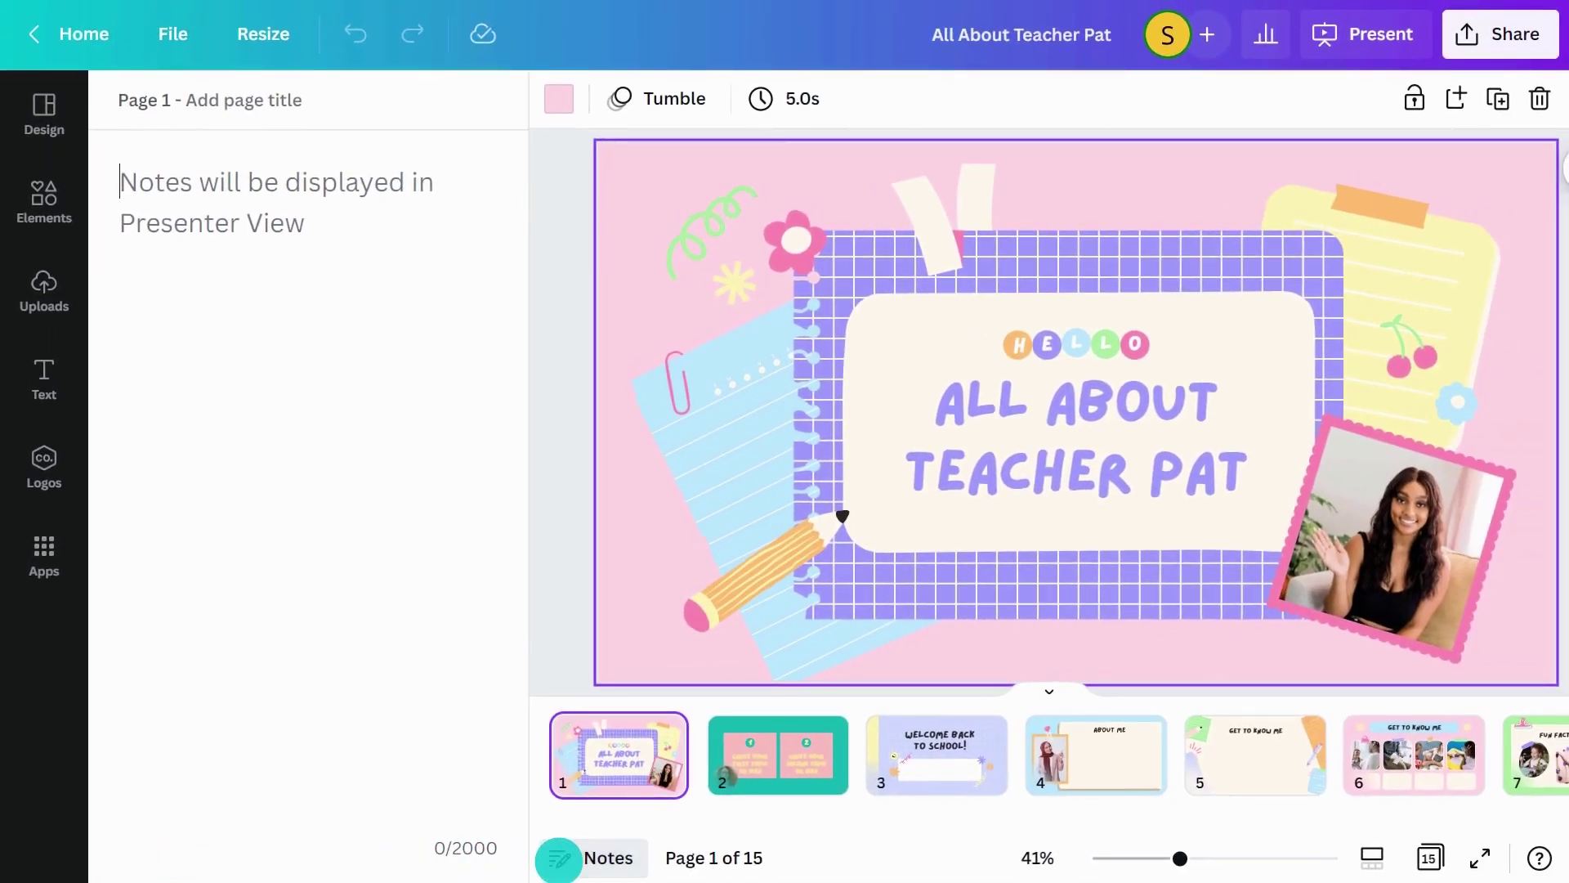
click(561, 857)
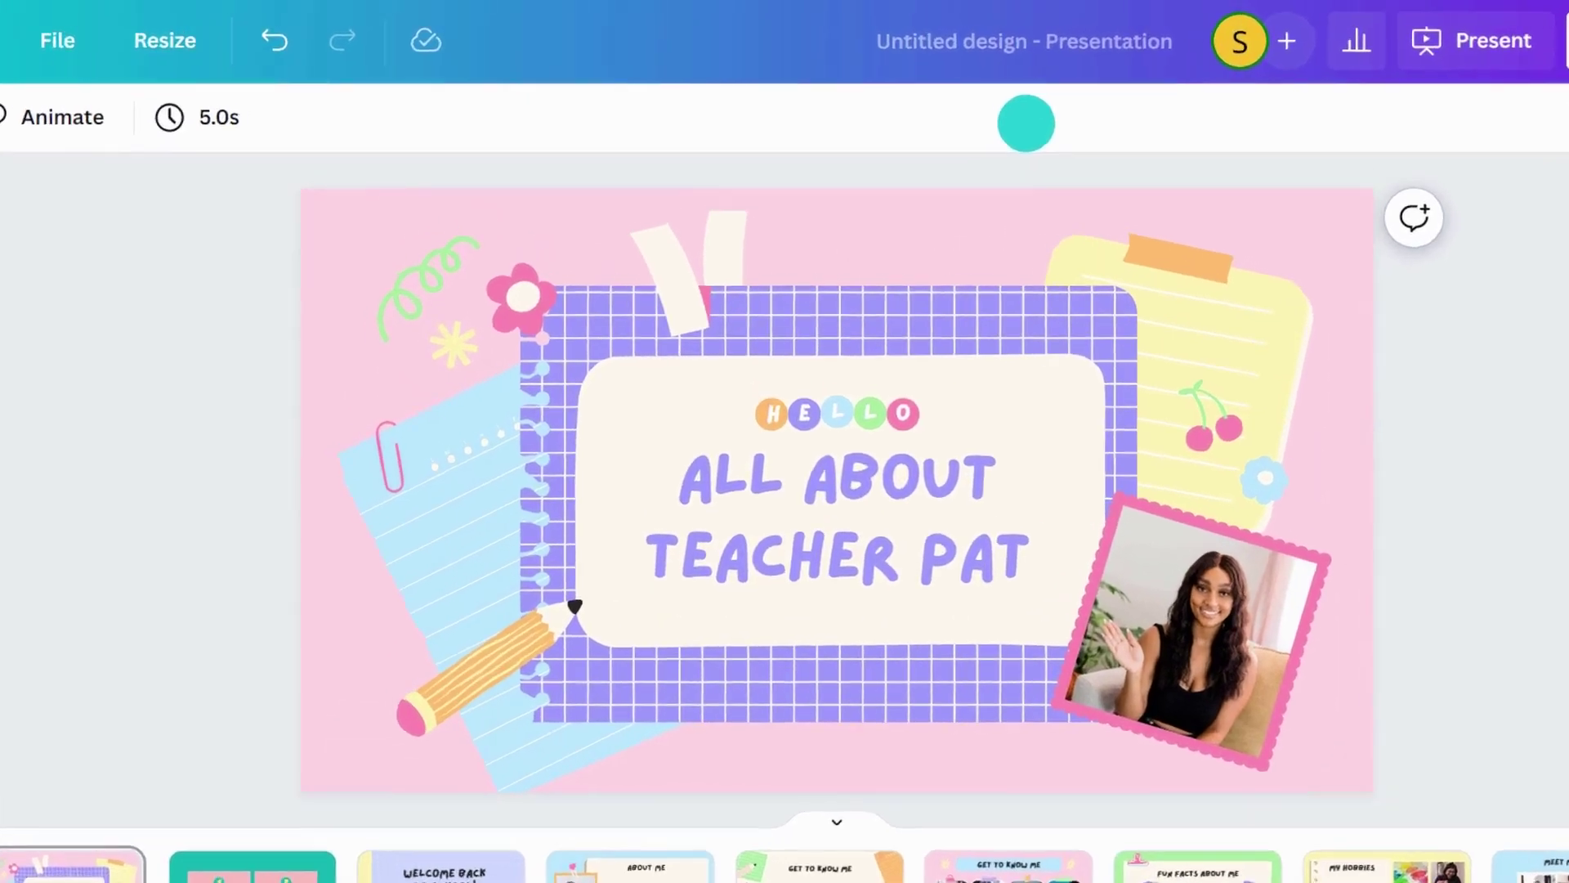
Step: Retitle the design 'All About Me - Presentation'
click(987, 34)
text(All About Me - Presentation)
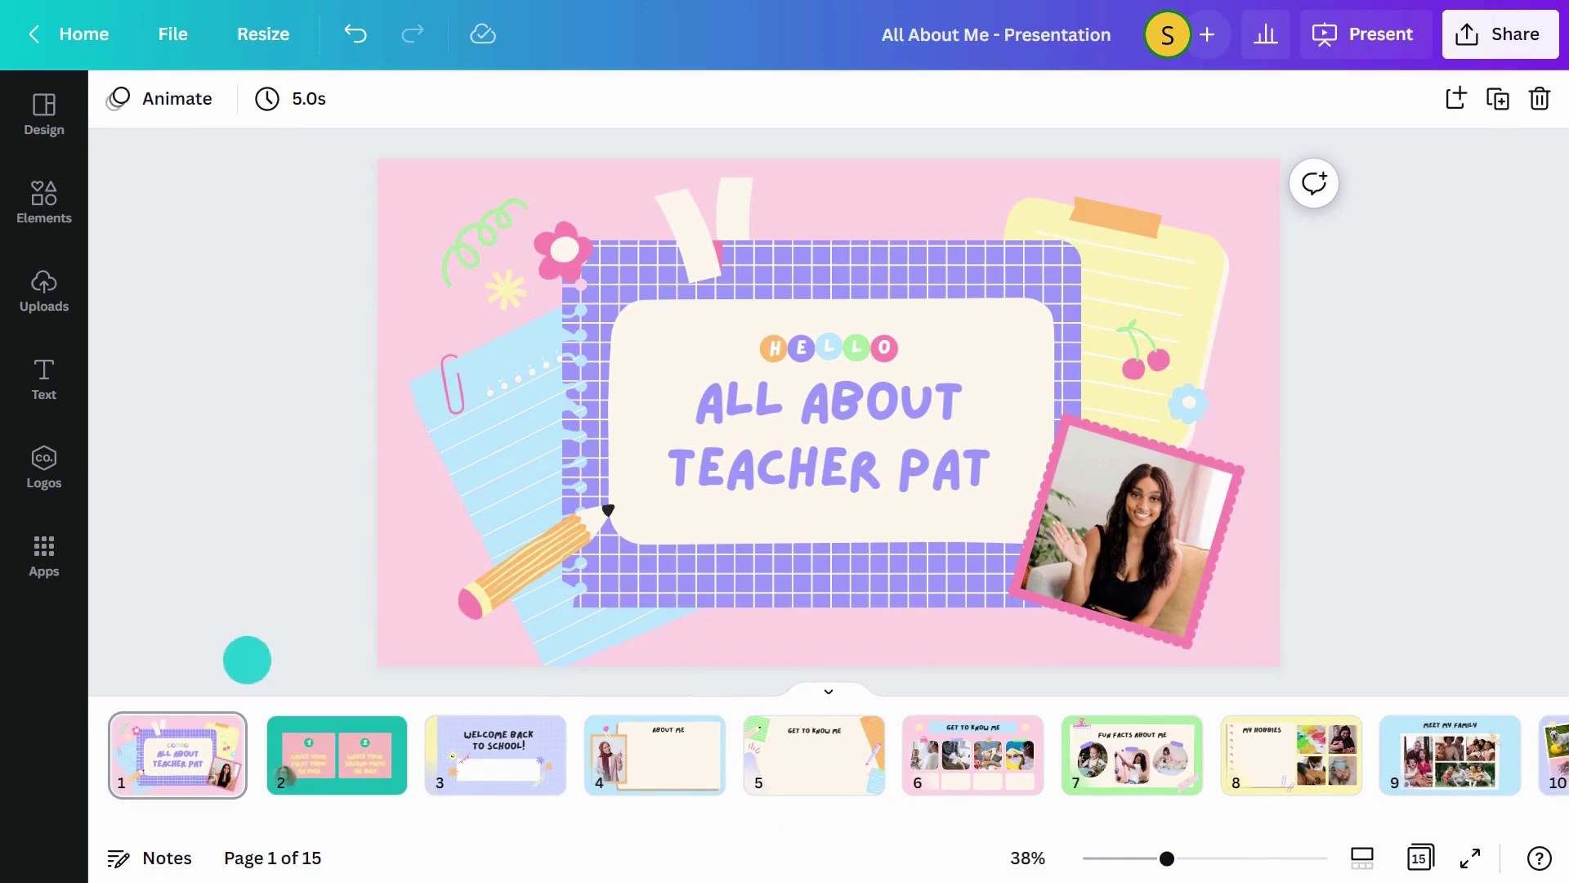
click(181, 753)
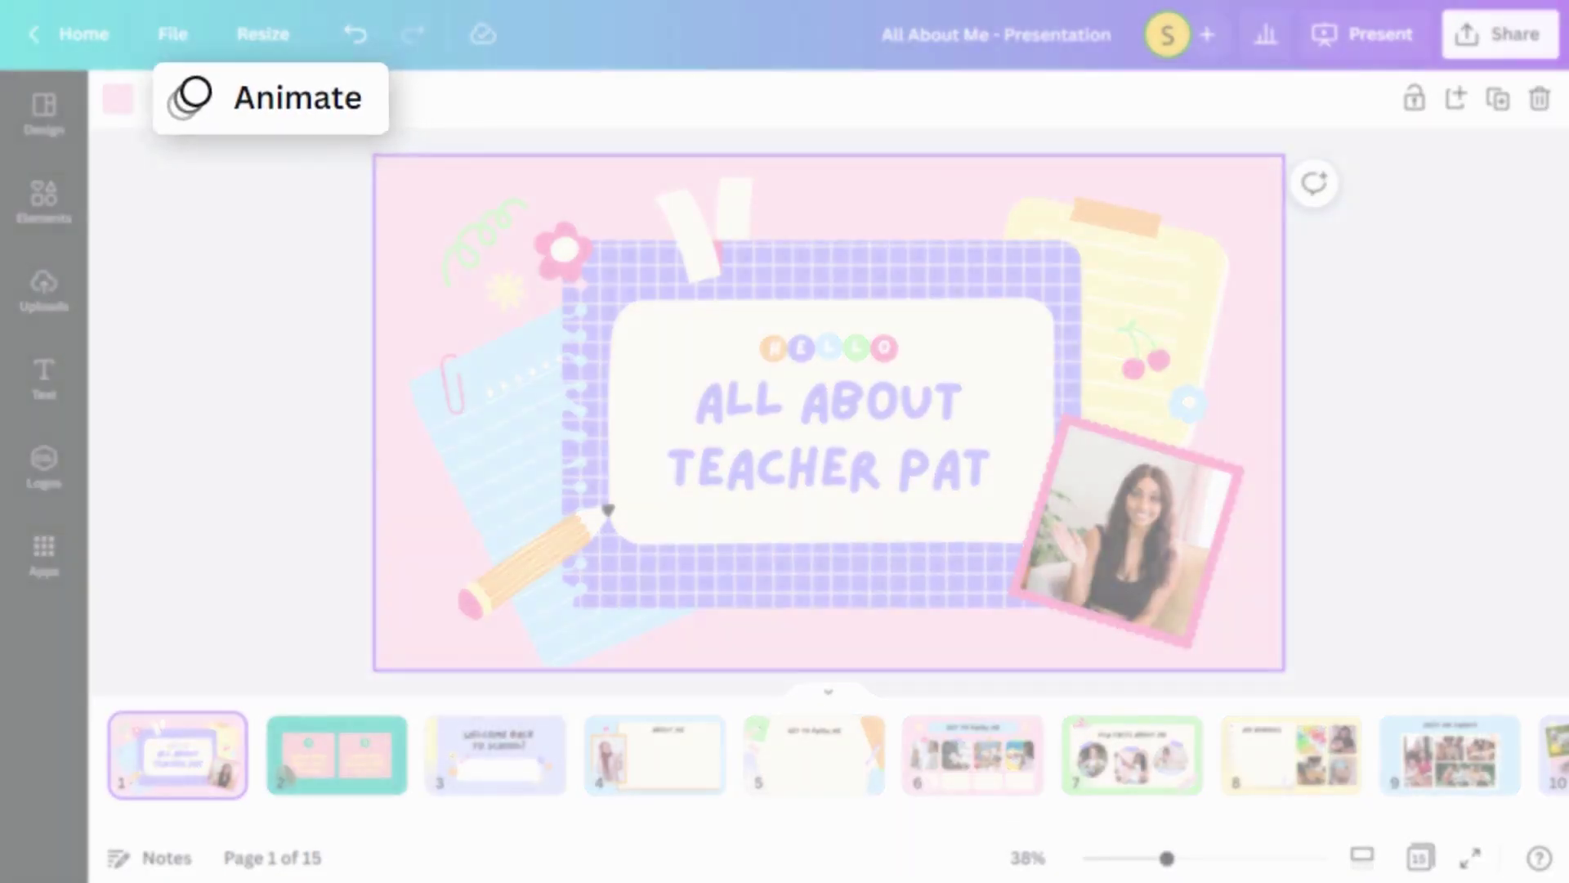
Step: Preview Pan, then apply the Tumble page animation to the title slide
click(237, 98)
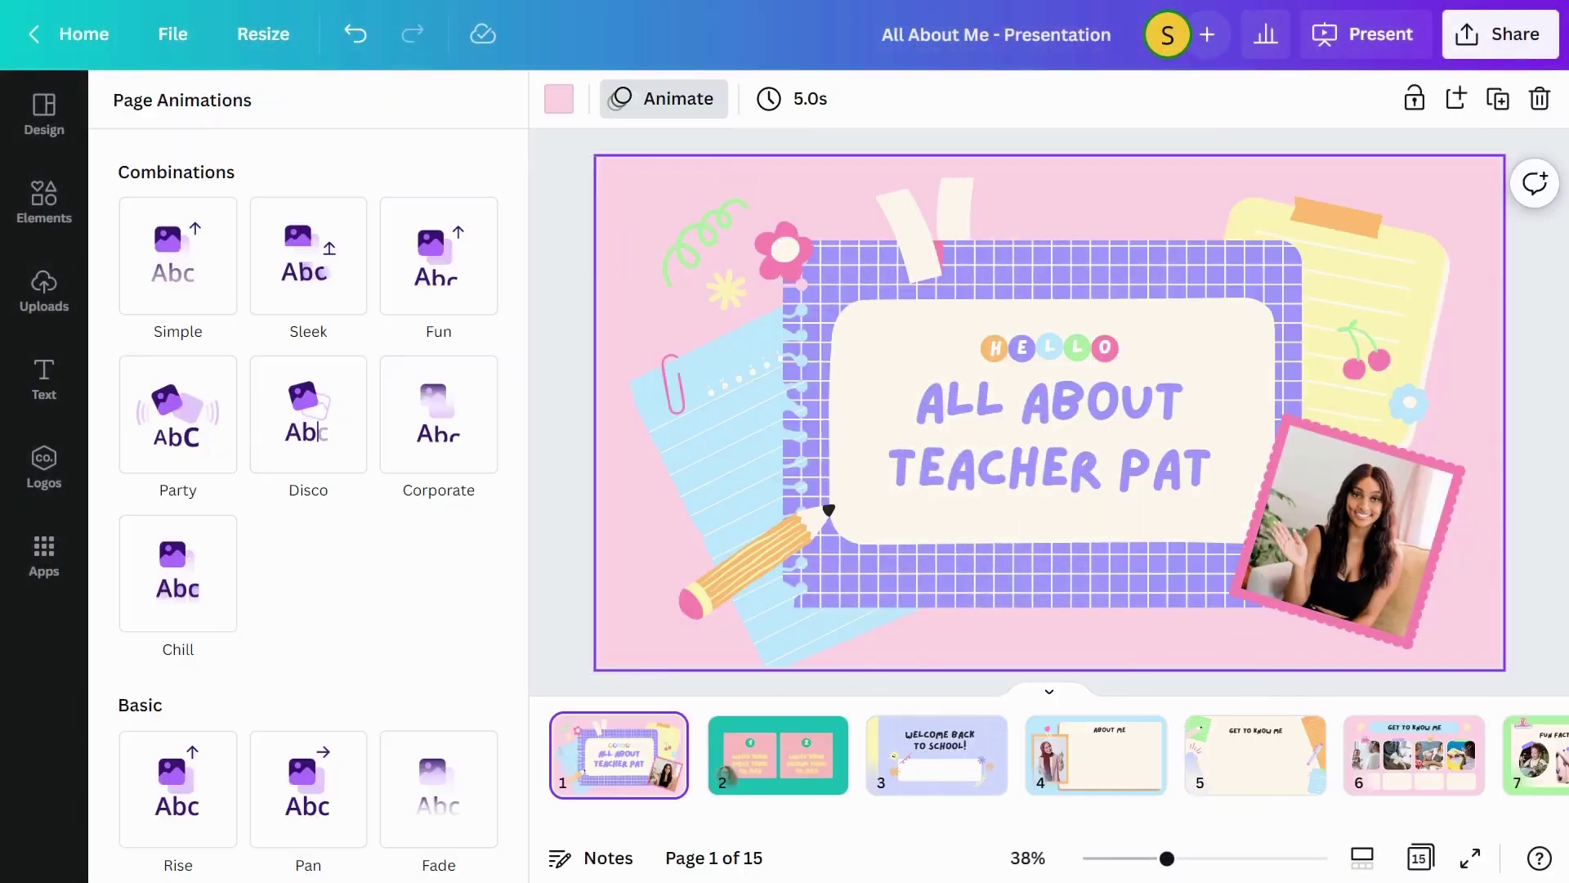
scroll(244, 216, down, 5)
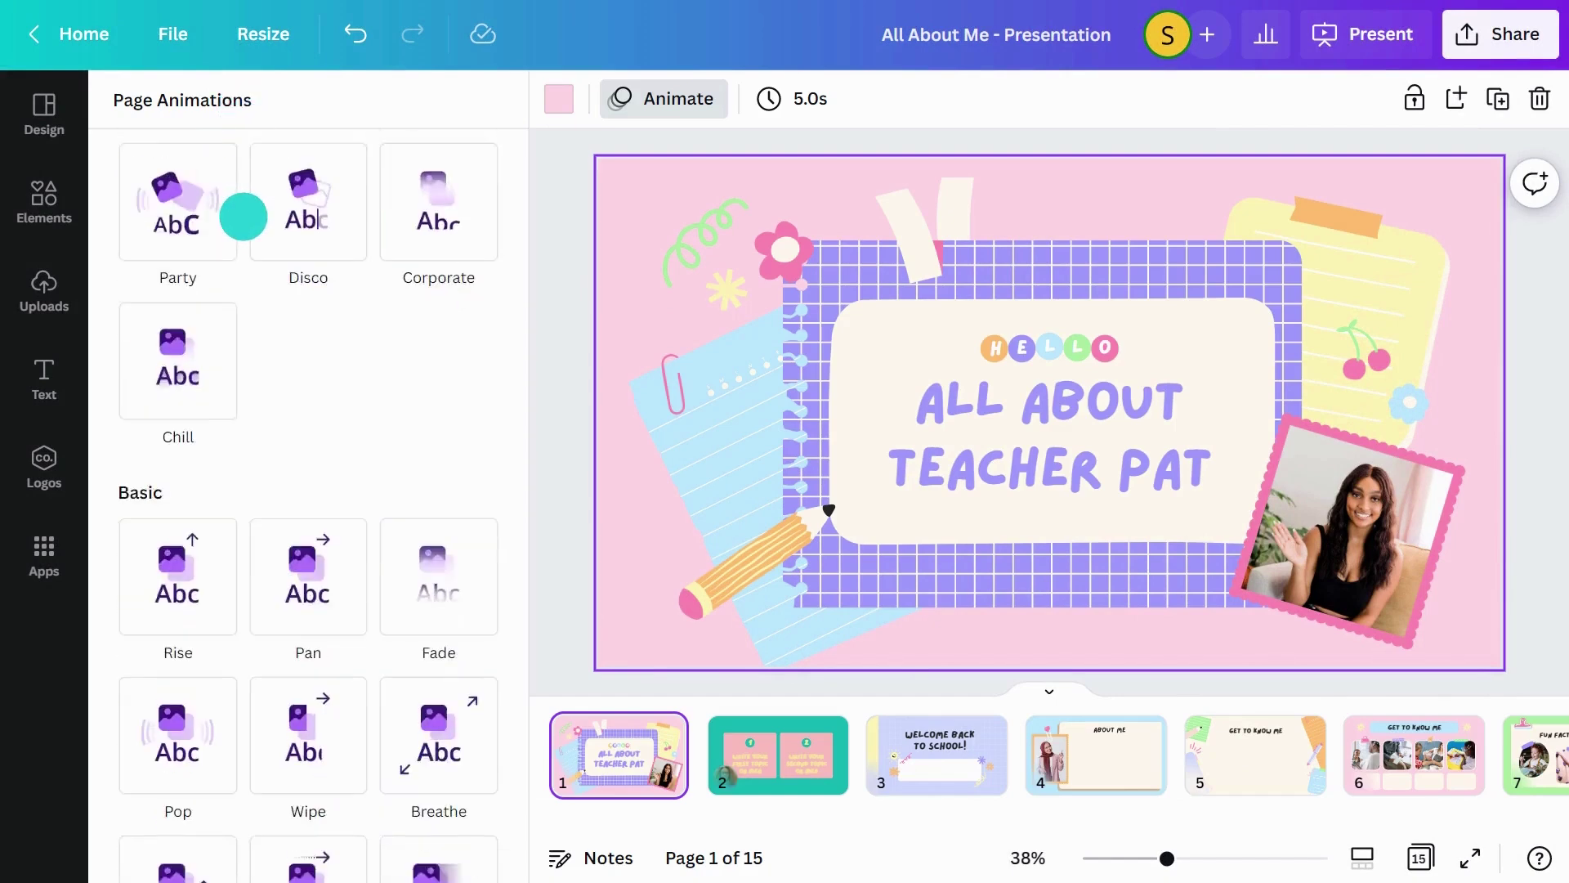
click(273, 271)
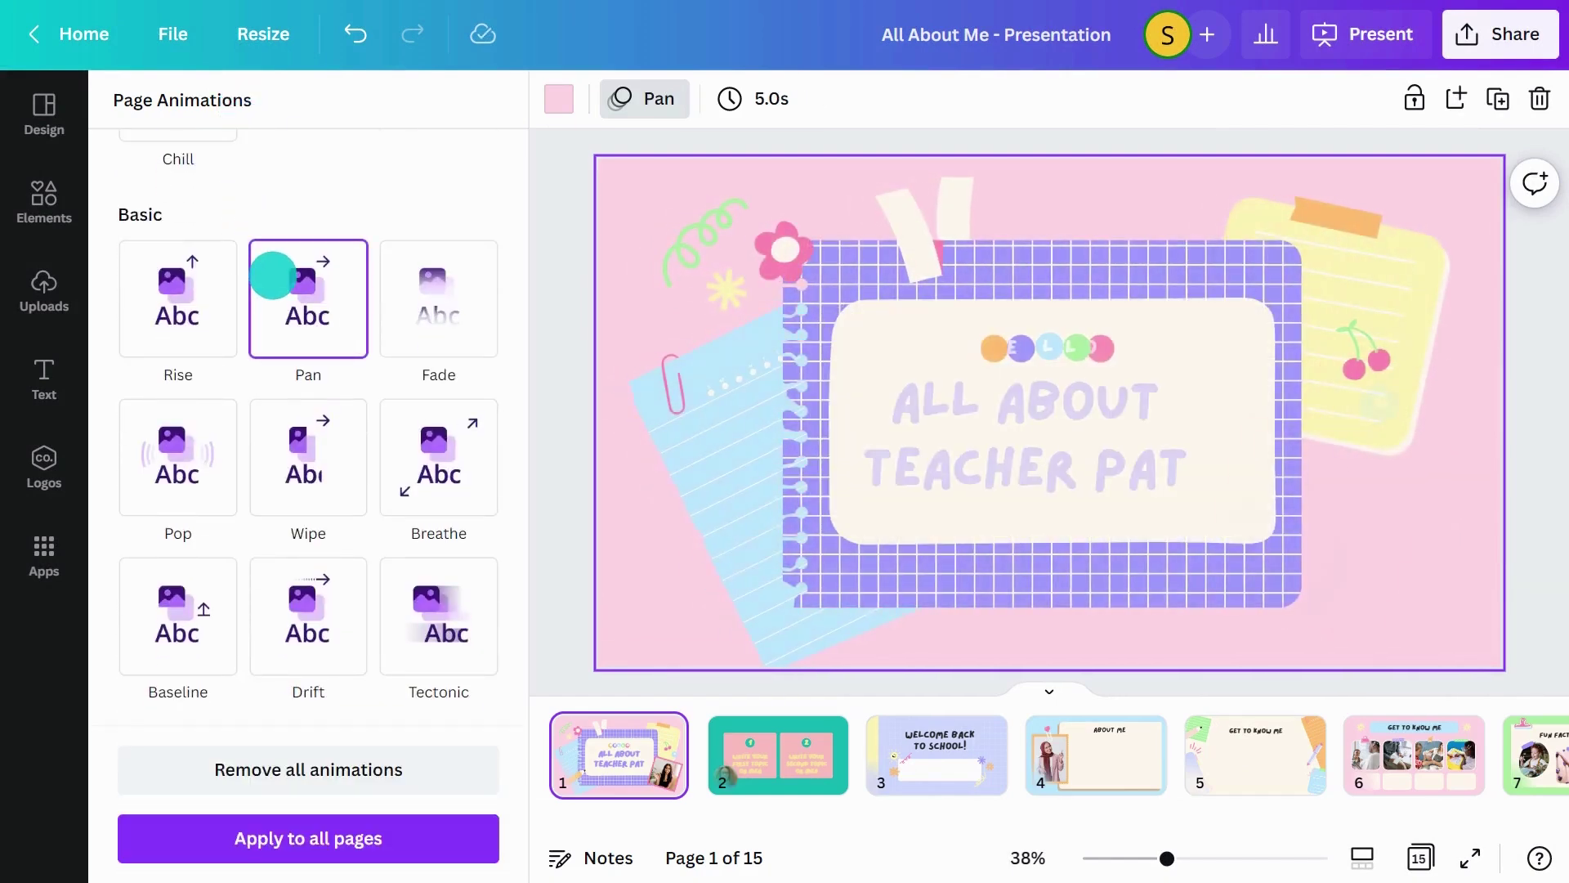
scroll(245, 282, down, 5)
scroll(242, 283, down, 2)
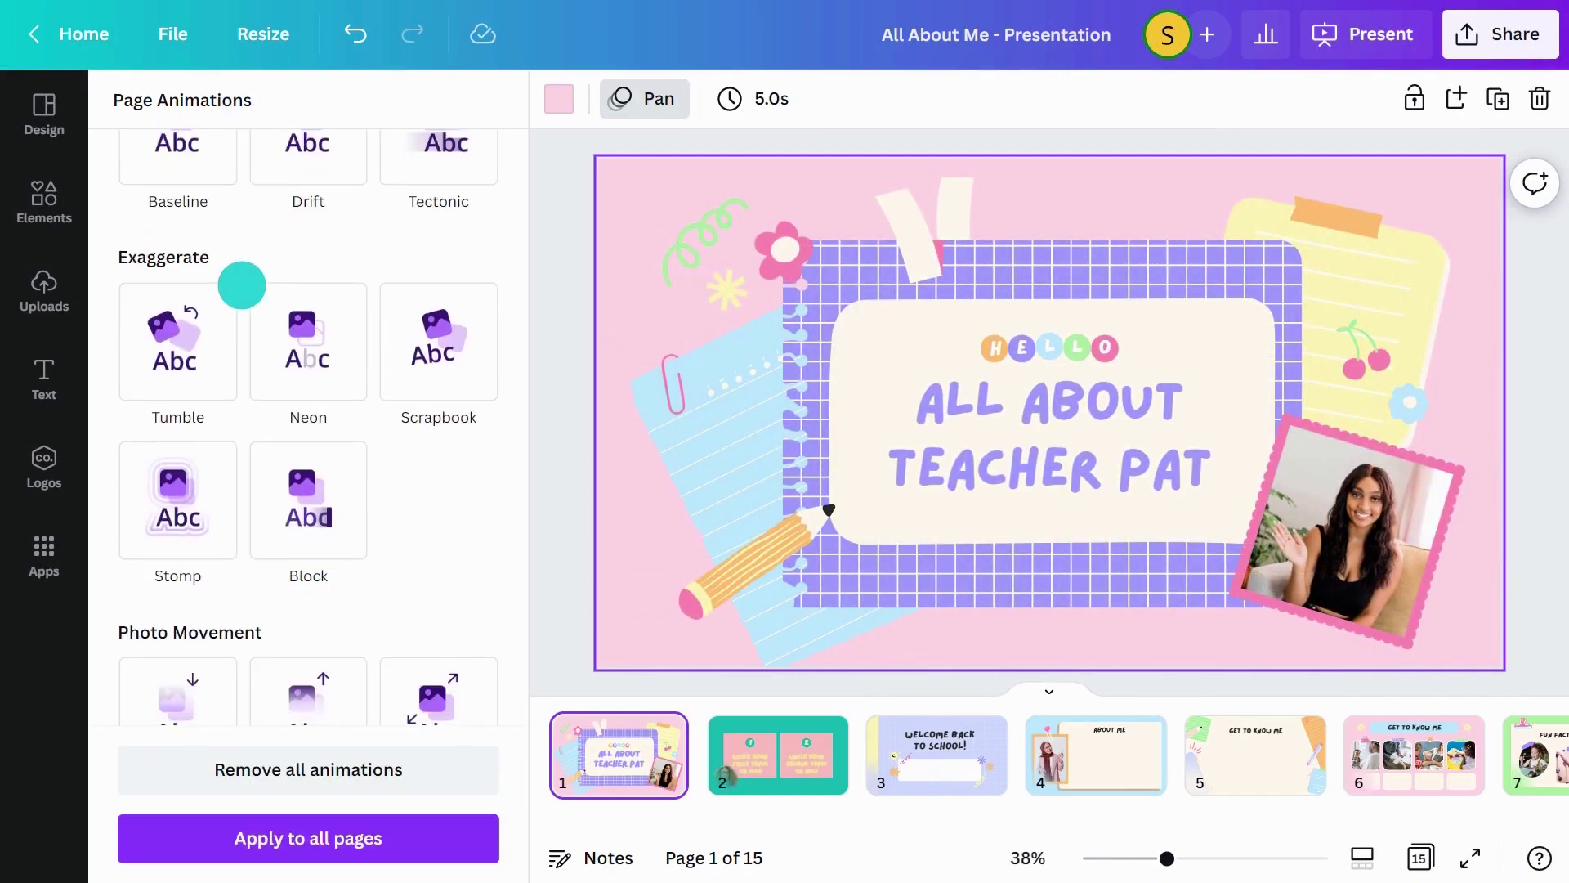
click(207, 319)
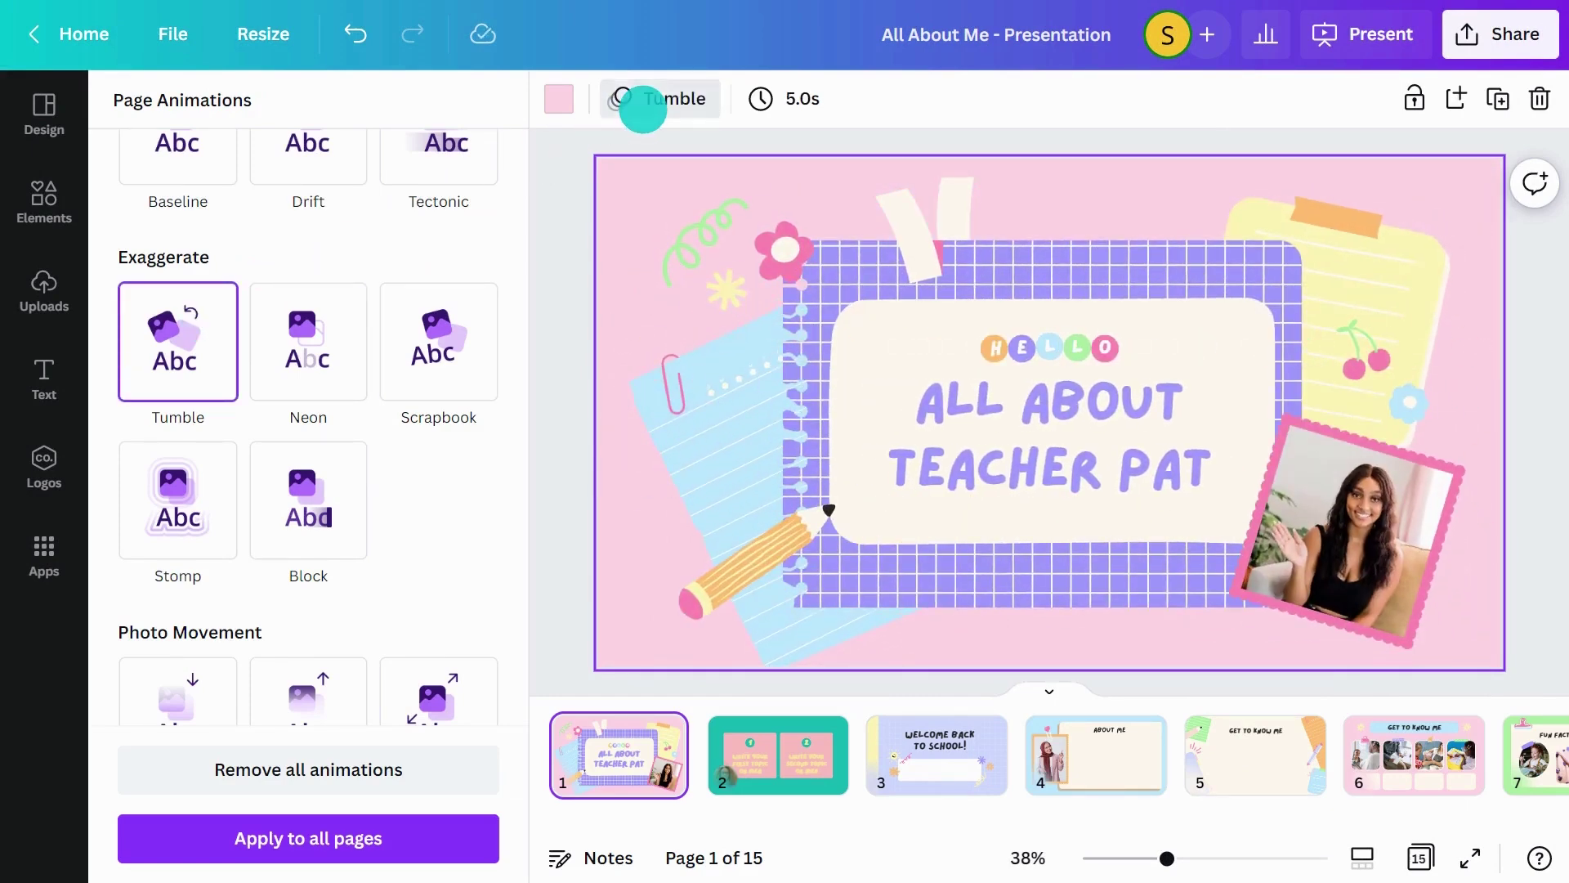
click(641, 101)
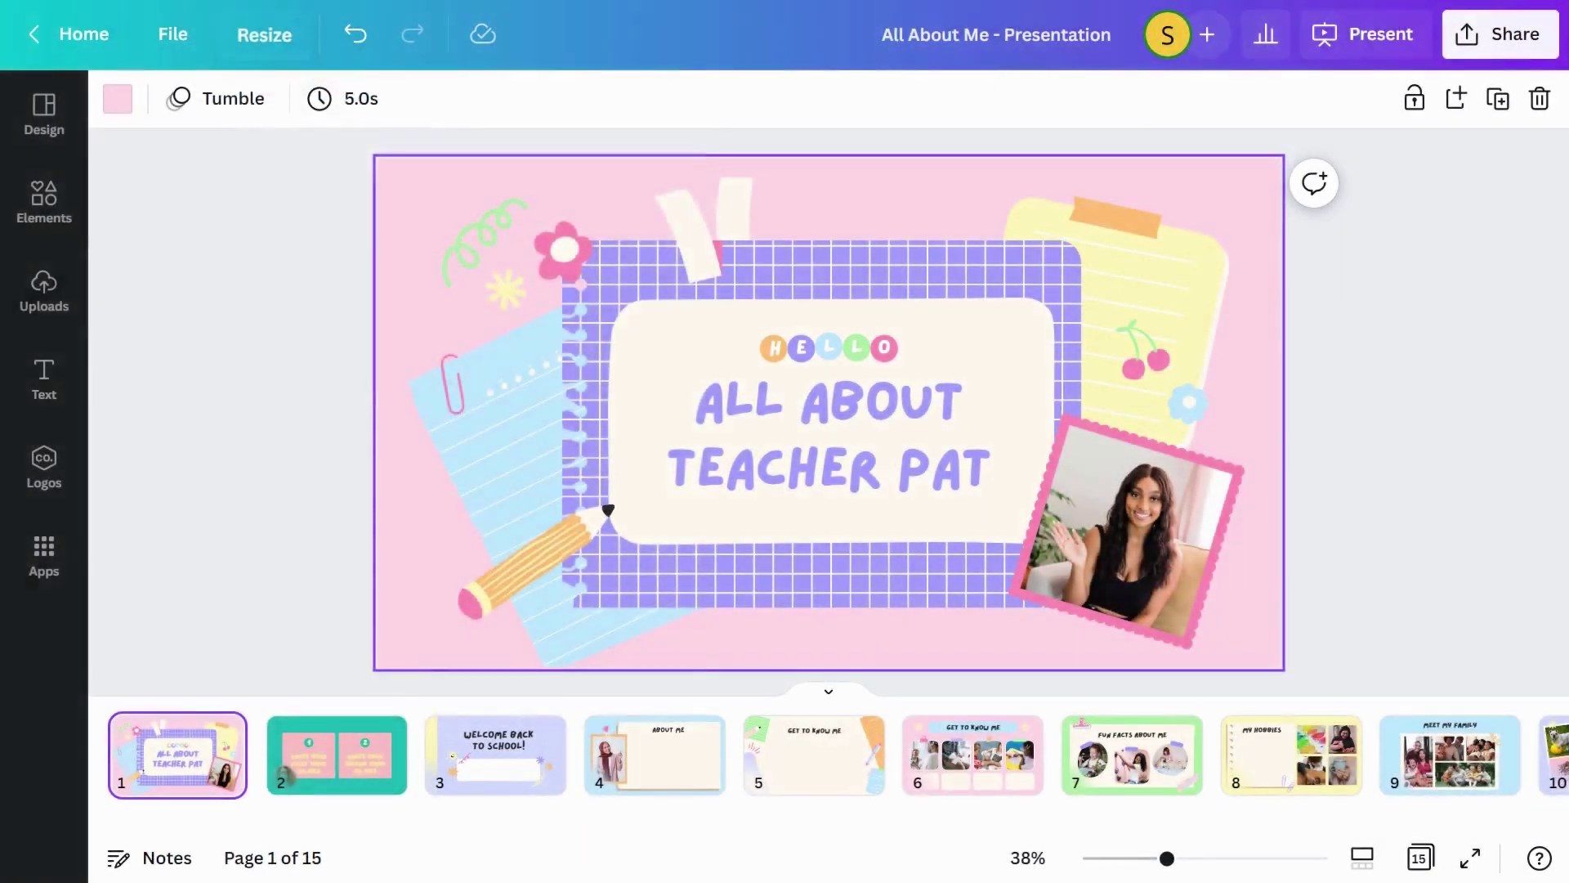
Step: Preview the Video 1920 × 1080 resize without applying it, then open the Share this design panel
click(263, 35)
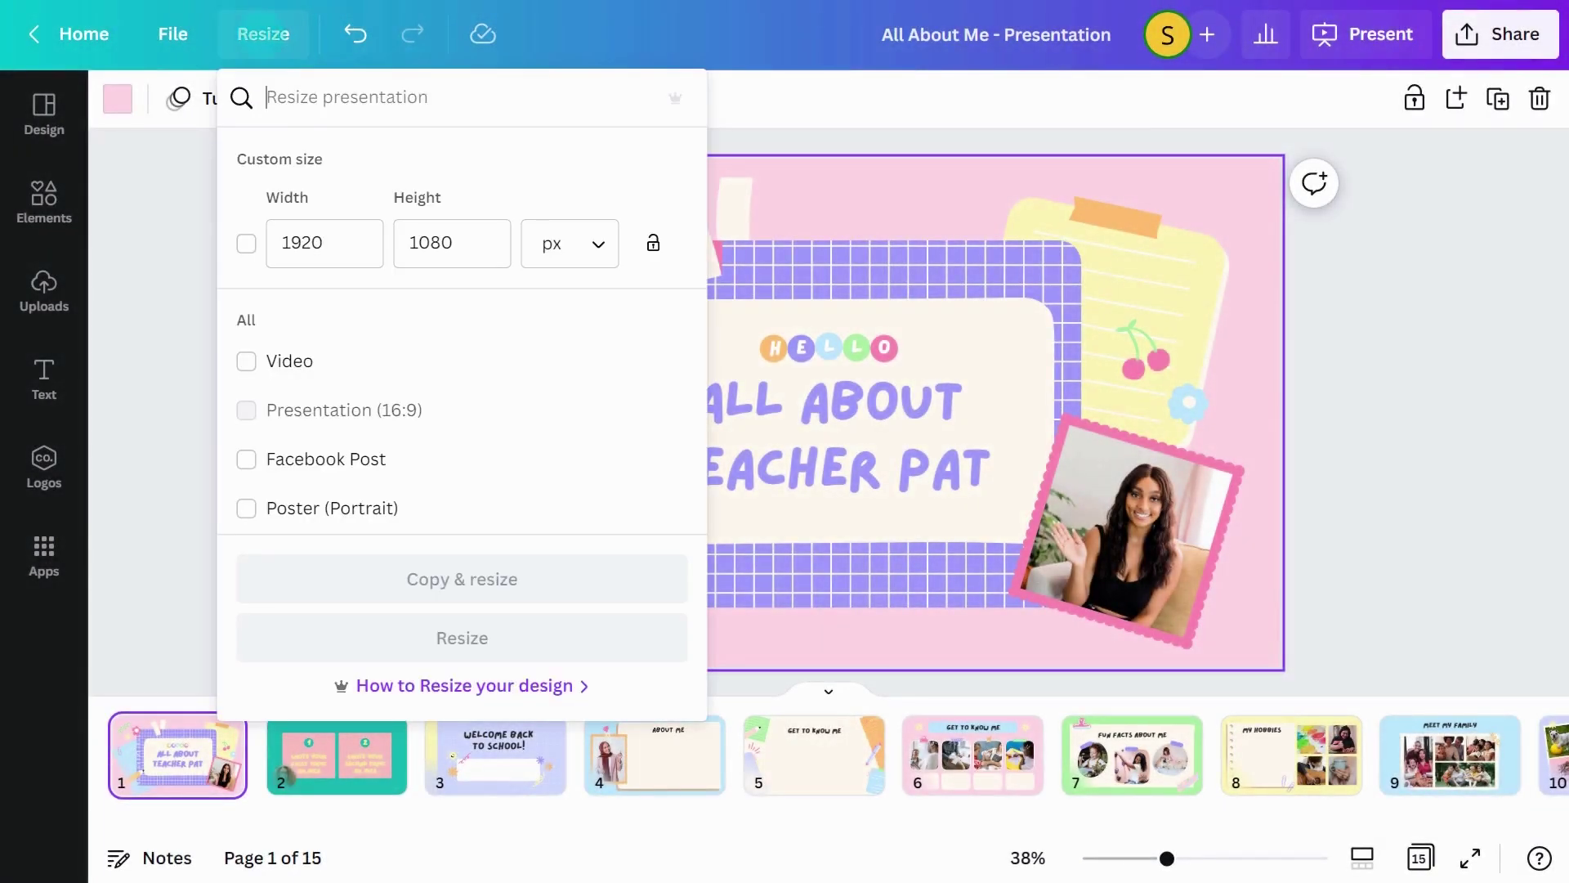
click(247, 361)
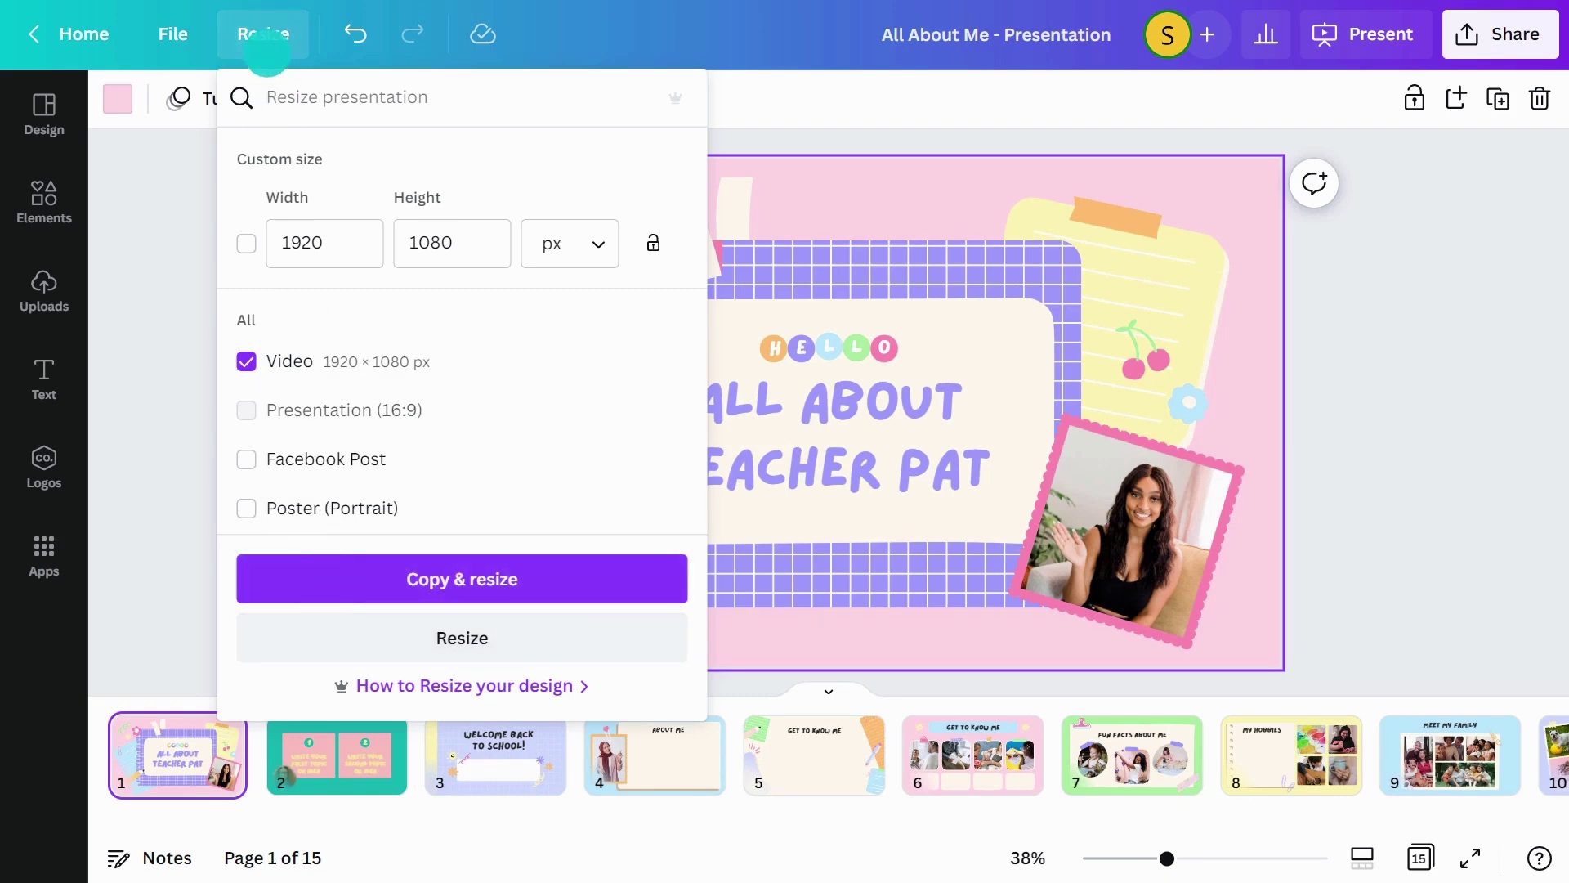
click(263, 34)
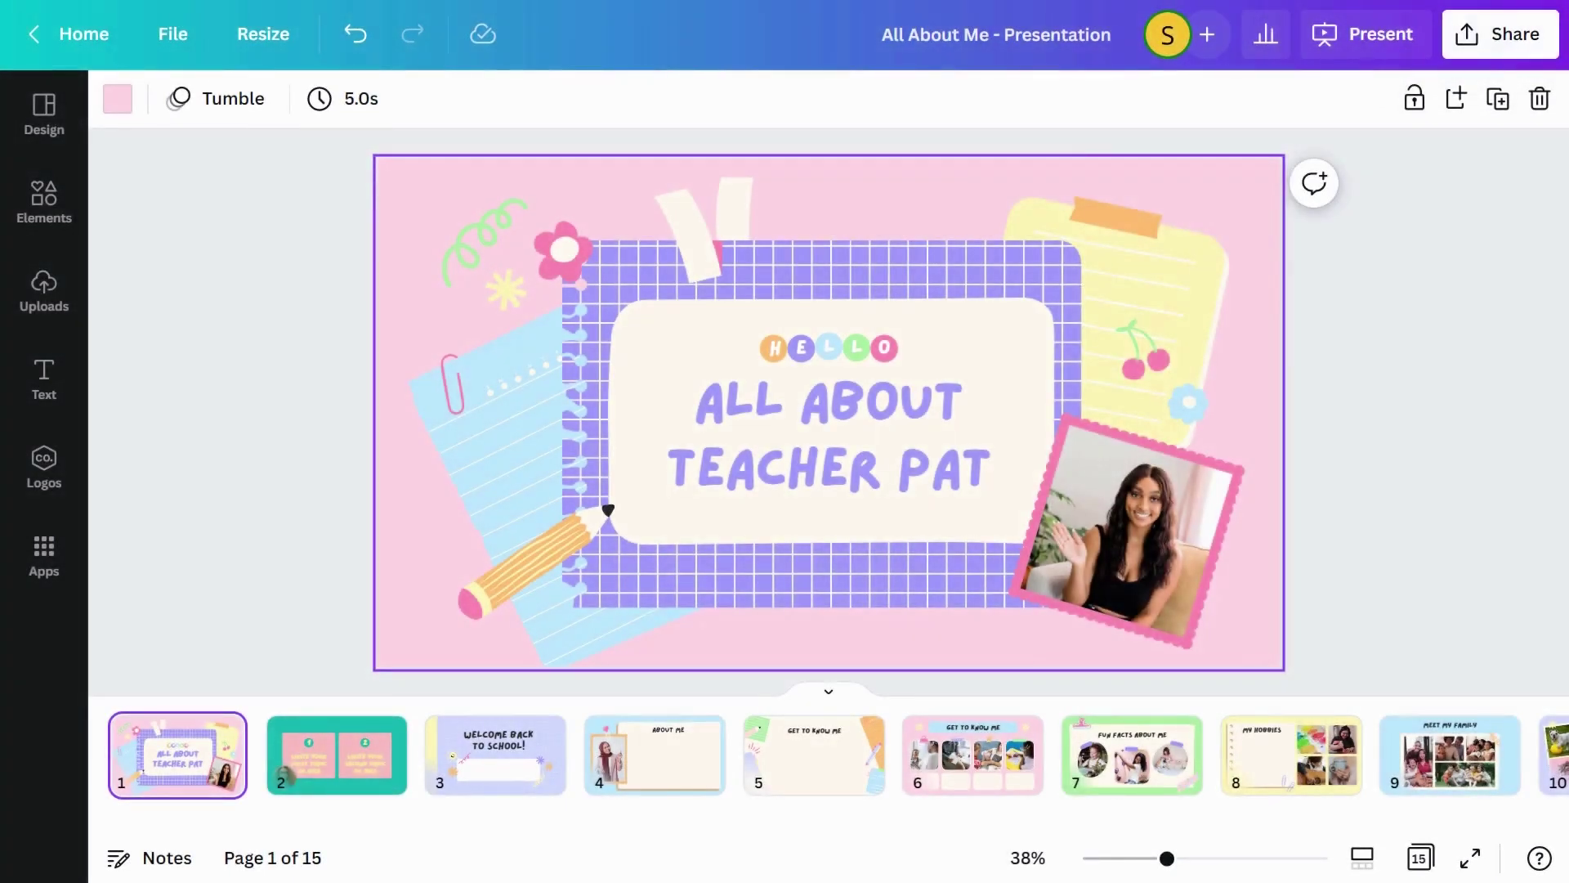
click(1486, 37)
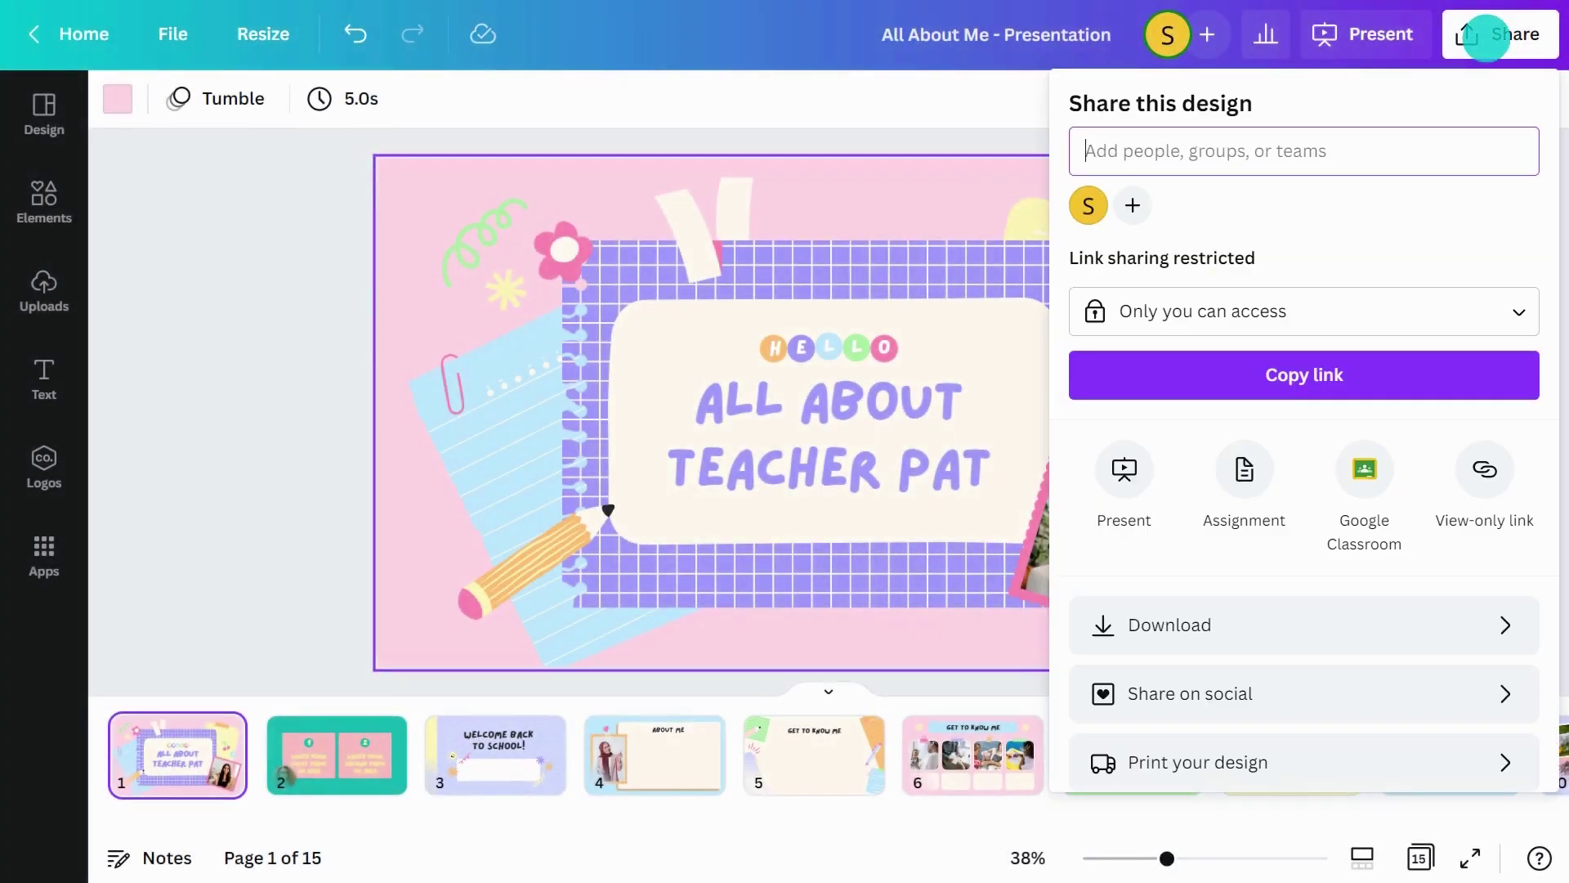